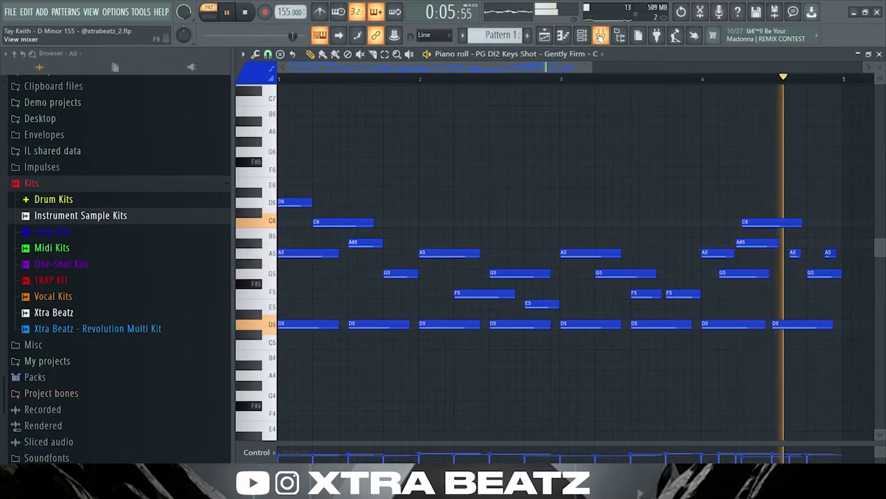
Open the mixer and inspect the HalfTime and Fruity parametric EQ 2 effects on the PG DI2 Keys Shot insert.
left_click(601, 34)
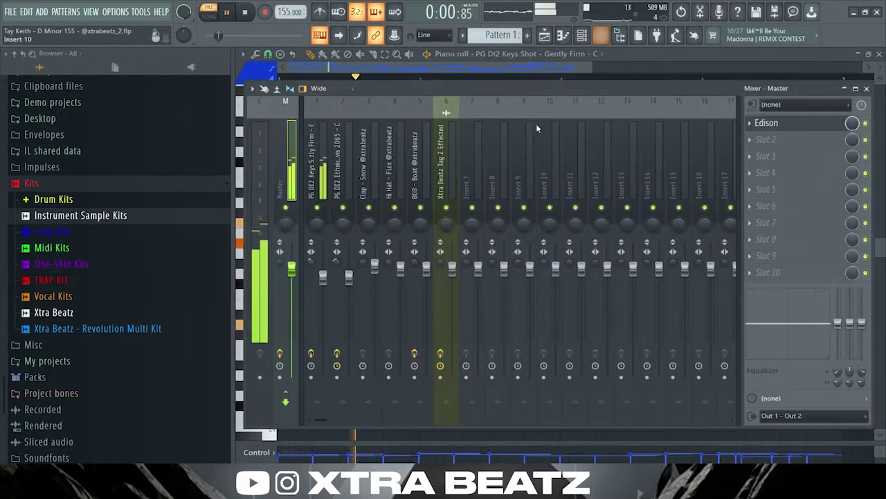
left_click(312, 187)
left_click(799, 159)
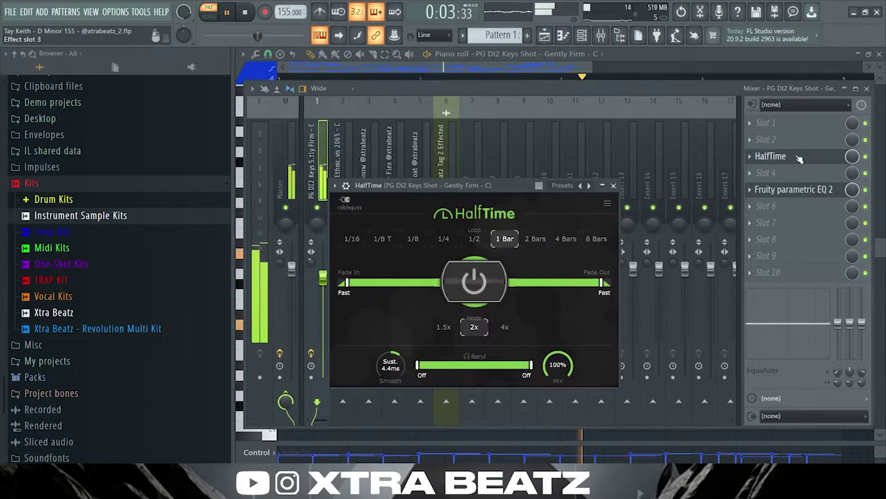
left_click(796, 162)
left_click(795, 190)
left_click(796, 191)
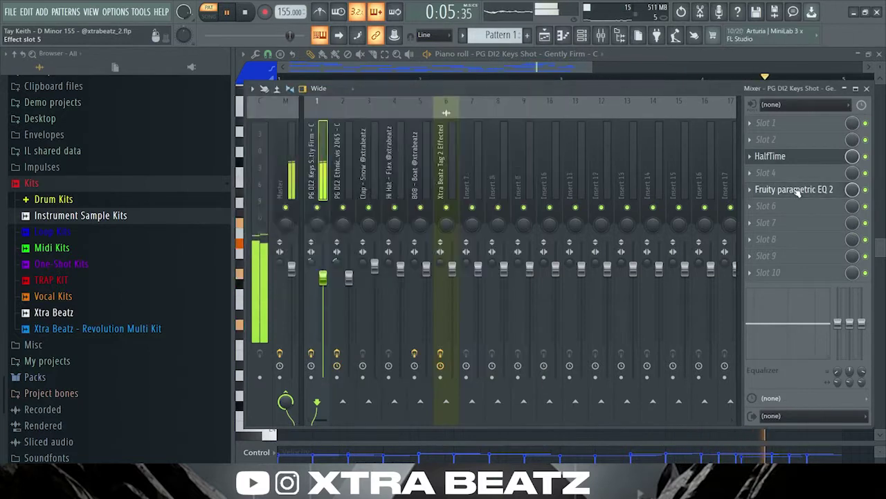
Play the playlist arrangement in song mode from bar 5 and mute Track 8.
left_click(546, 36)
scroll(553, 121, "down", 1)
left_click(514, 78)
key("l")
key("space")
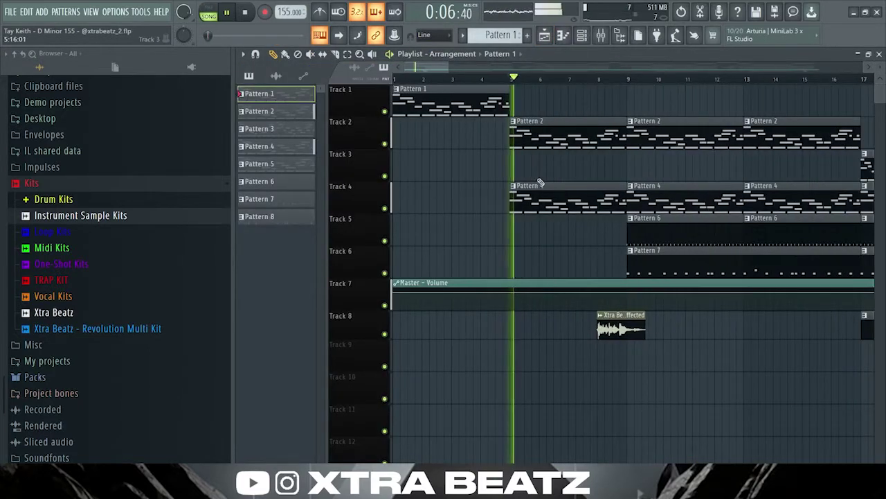
scroll(461, 147, "down", 1)
scroll(460, 180, "up", 2)
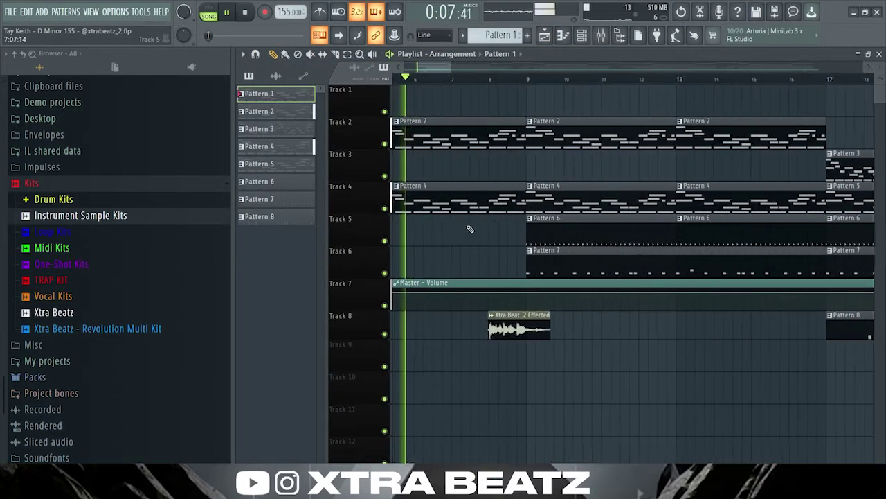
left_click(385, 333)
Play Pattern 4 on its own from its piano roll and inspect the PG DI2 Ethnic Shot sampler's volume envelope.
double_click(451, 198)
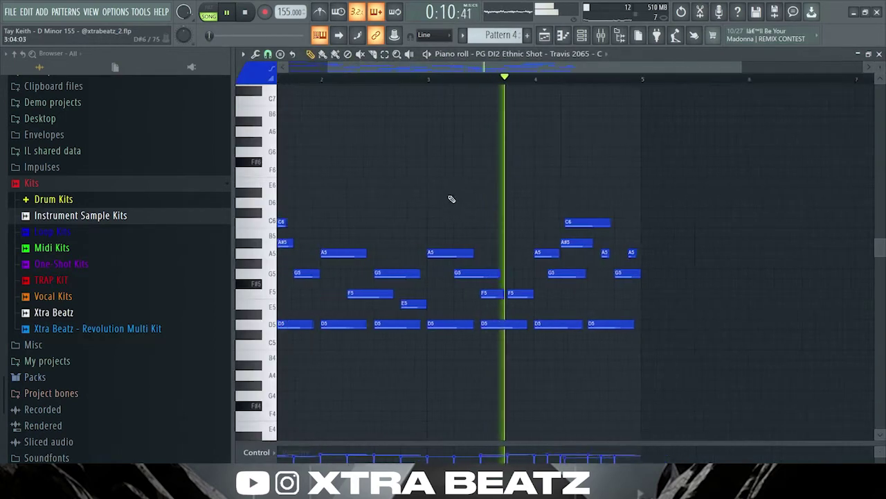
key("space")
key("l")
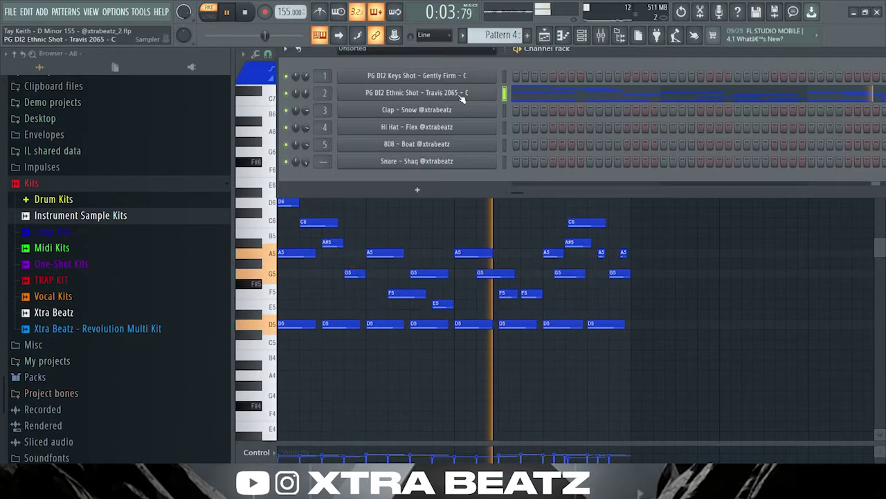
left_click(417, 93)
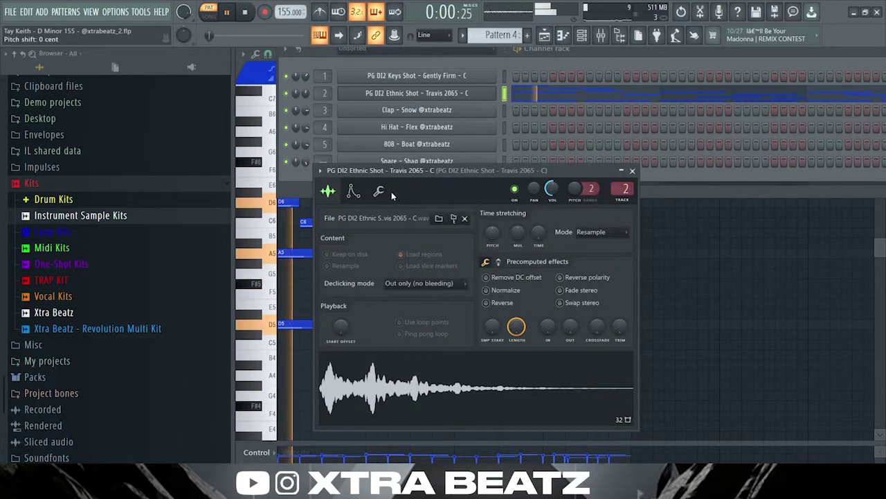
left_click(353, 192)
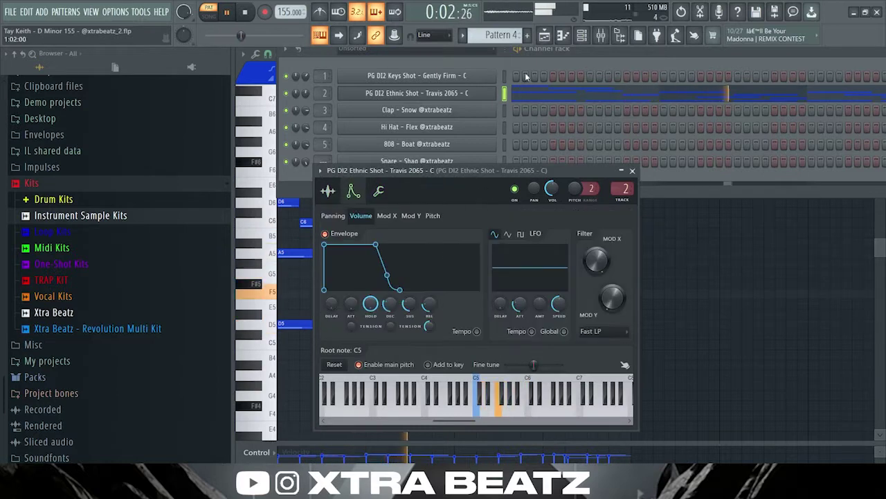
Inspect the ValhallaVintageVerb, Portal, Fruity parametric EQ 2 and Xfer Ott effects on the PG DI2 Ethnic Shot mixer insert.
left_click(546, 43)
left_click(603, 40)
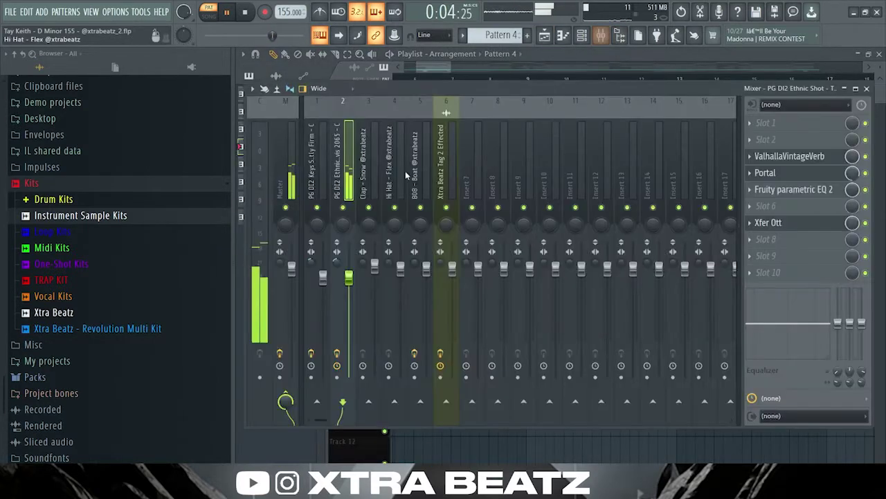
left_click(819, 158)
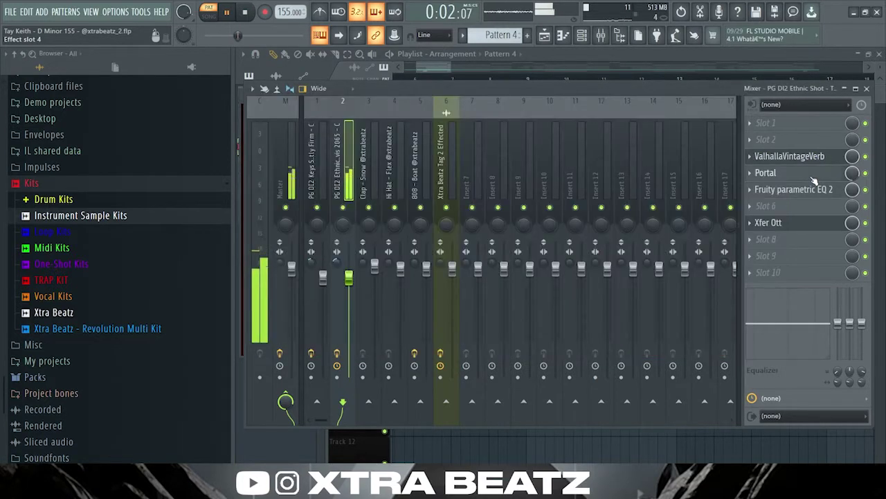
left_click(810, 173)
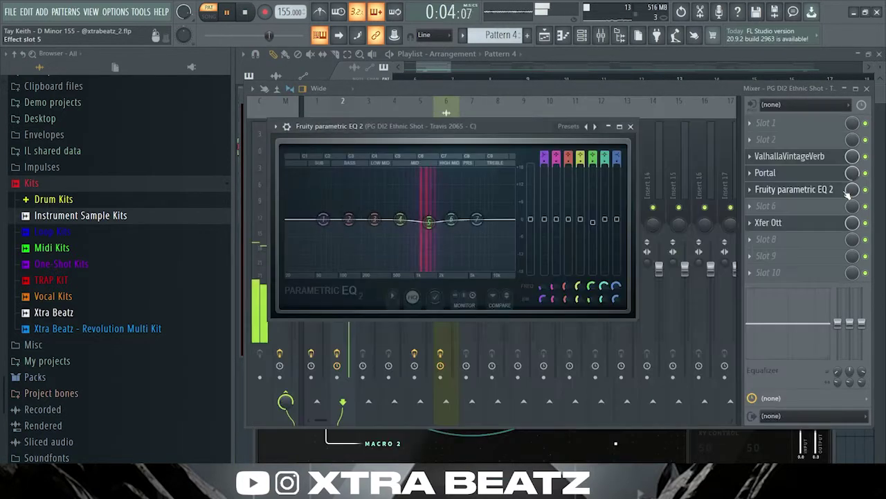
left_click(838, 191)
left_click(799, 227)
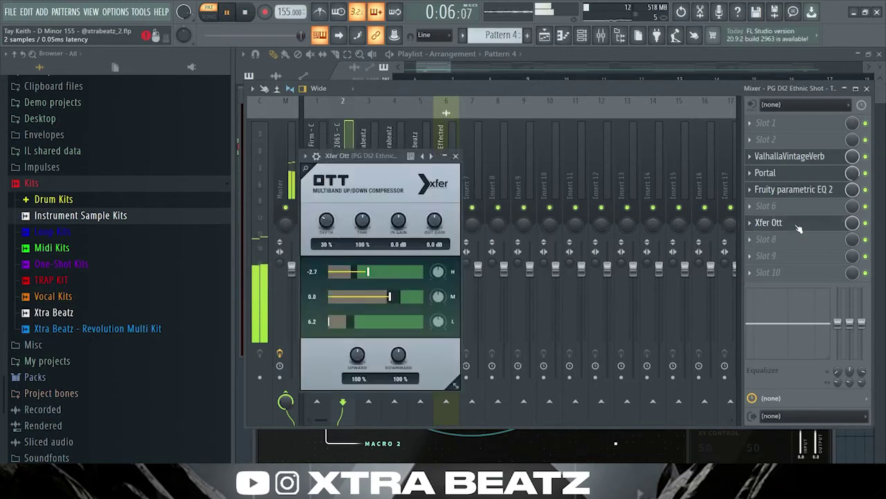
left_click(799, 227)
Play the playlist arrangement in song mode from bar 9.
left_click(423, 80)
key("space")
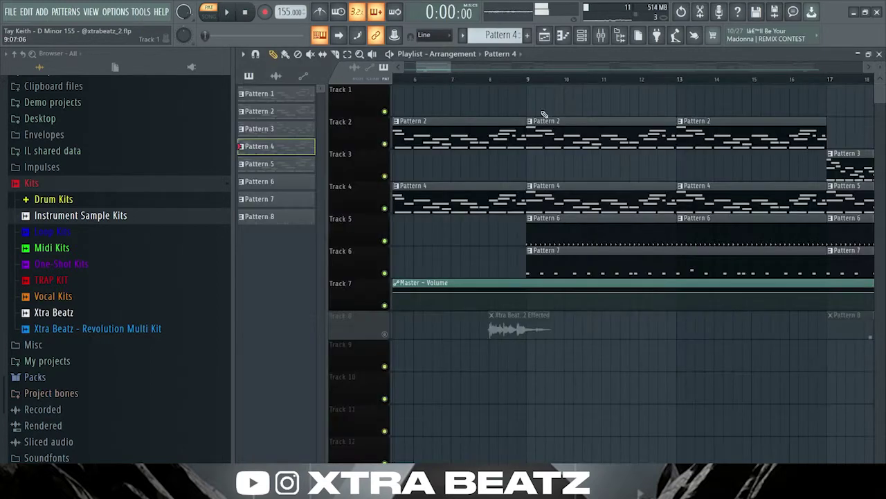
key("space")
scroll(550, 253, "up", 2)
key("ctrl+a")
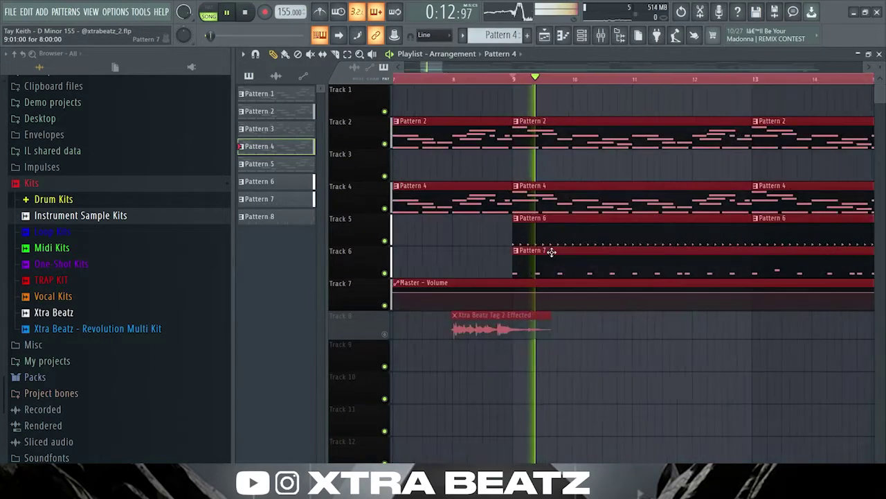
key("ctrl+d")
Examine the Clap - Snow and Hi Hat - Flex notes of Pattern 6 in the piano roll.
scroll(550, 253, "down", 3)
scroll(572, 222, "up", 2)
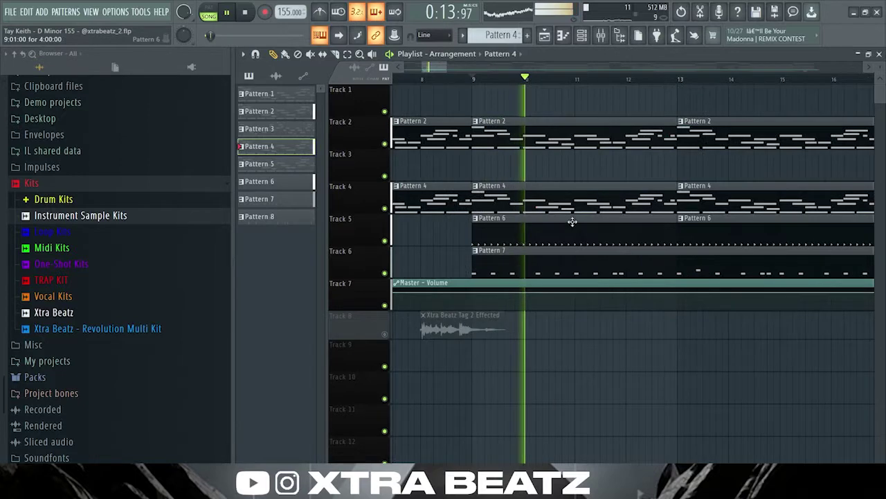
double_click(605, 239)
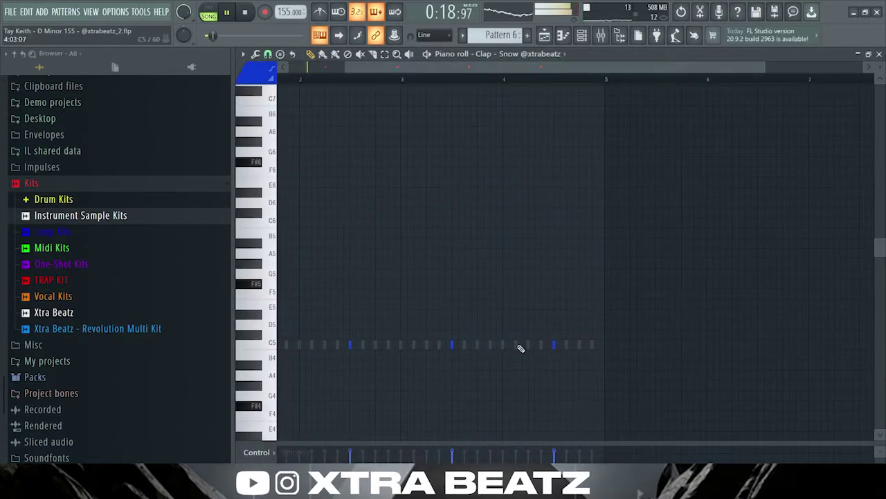
double_click(520, 346)
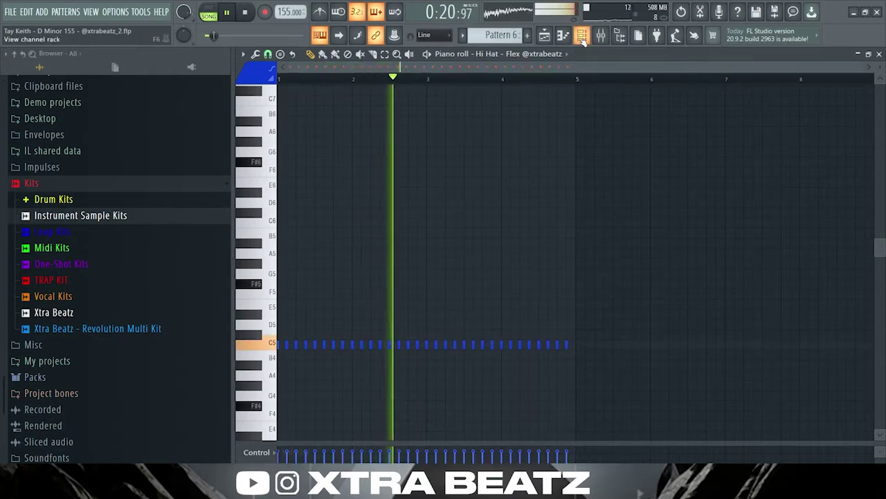
Stop playback and inspect the samples of the Hi Hat - Flex, Clap - Snow, 808 - Boat and Snare - Shaq channels.
left_click(583, 36)
key("space")
left_click(445, 128)
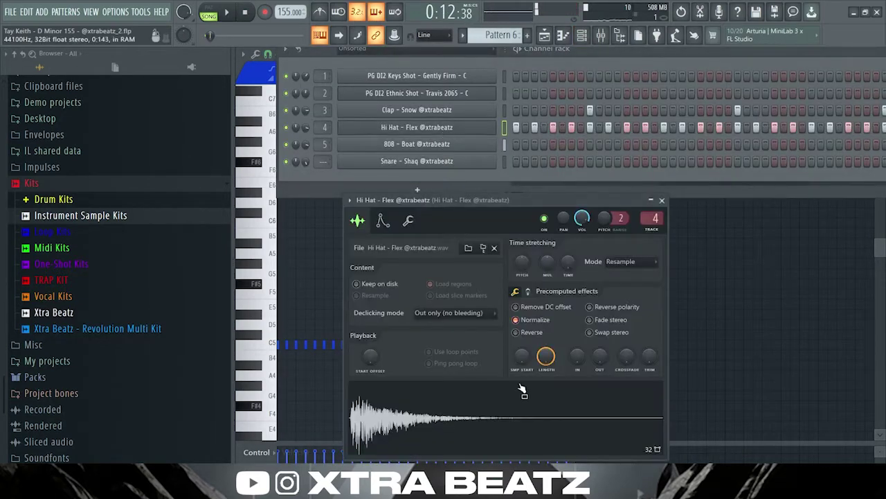
left_click(428, 111)
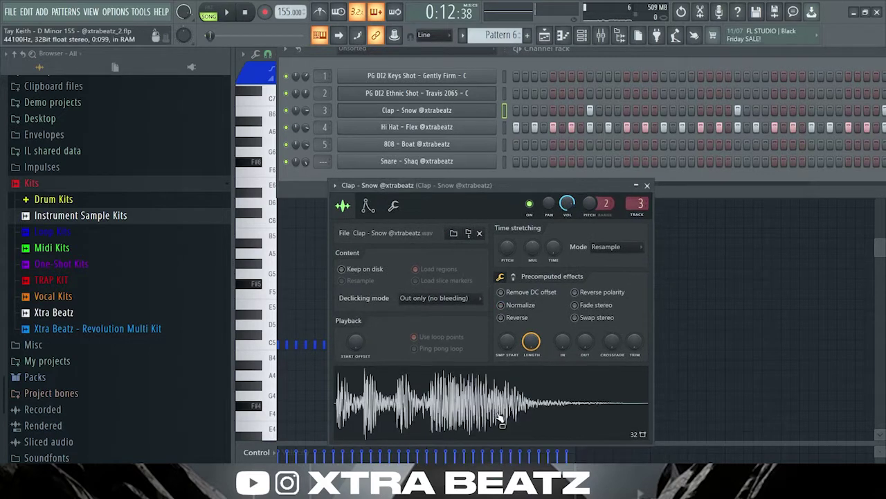
left_click(447, 146)
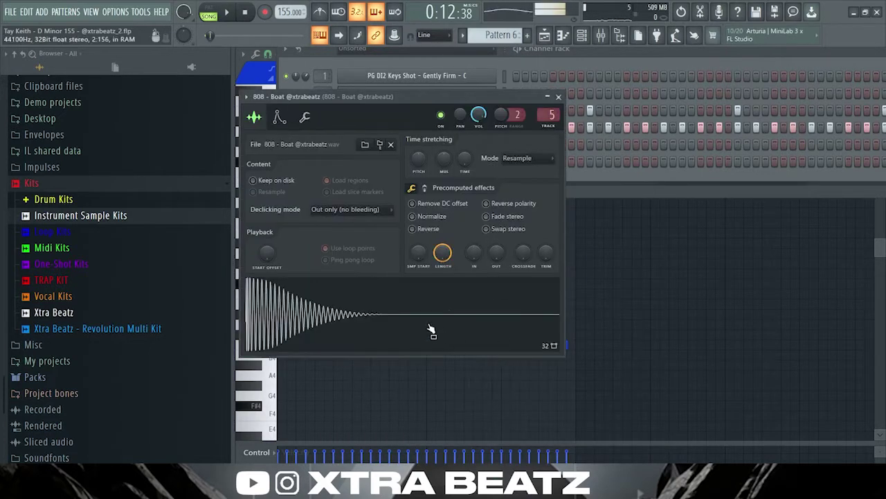
left_click(609, 191)
left_click(477, 163)
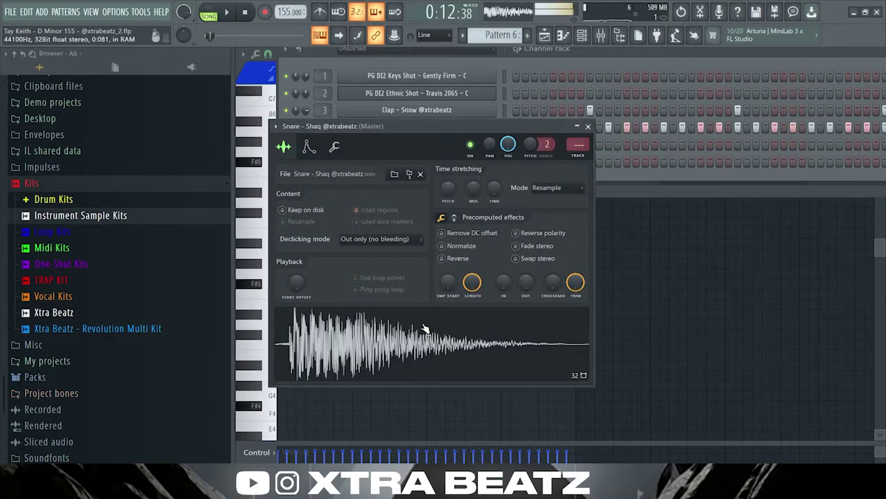
Play the arrangement from bar 17 and examine the PG DI2 Keys Shot notes of Pattern 3 in the piano roll.
left_click(545, 35)
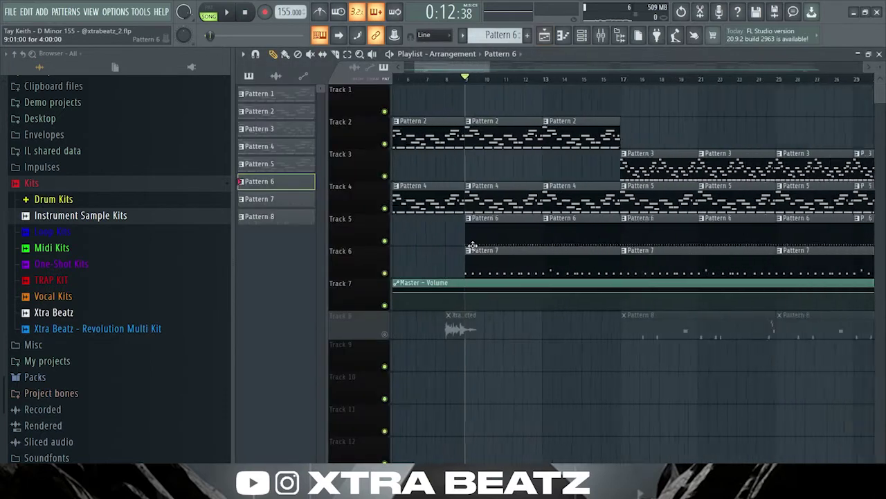
key("space")
scroll(600, 168, "up", 1)
double_click(597, 168)
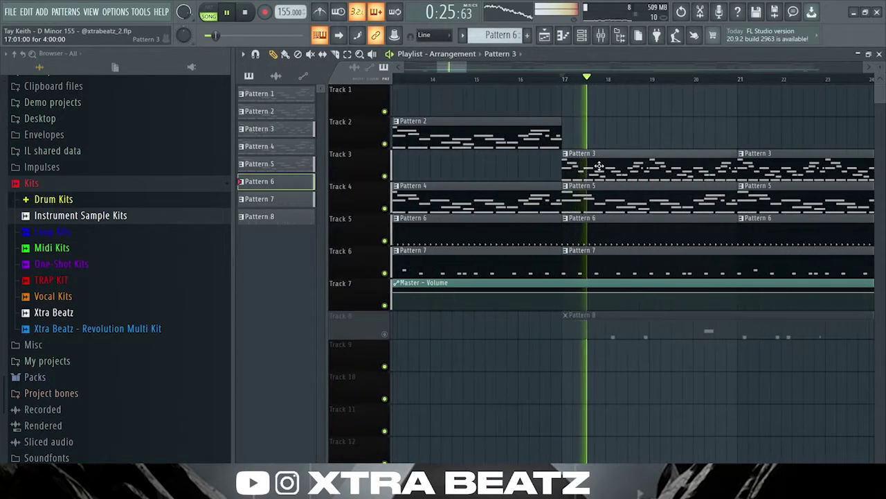
left_click_drag(655, 341, 295, 372)
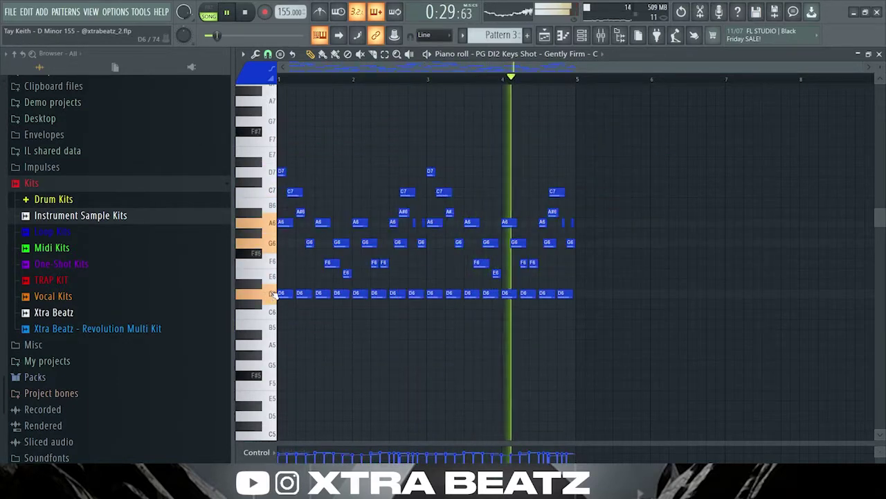
Return to the playlist and unmute Track 8.
key("F5")
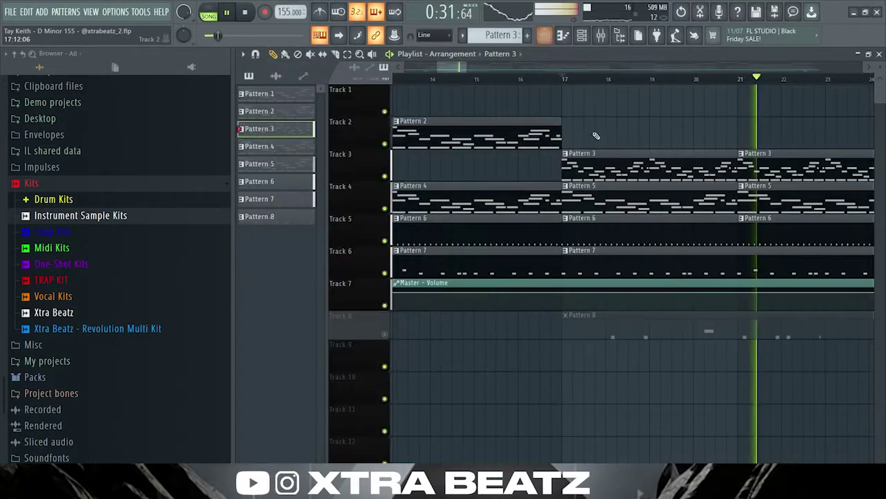
scroll(660, 184, "up", 3)
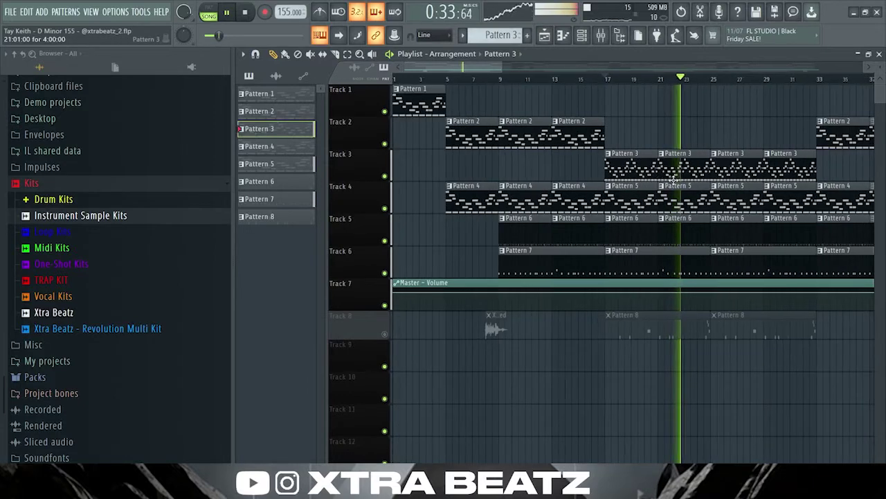
scroll(771, 220, "up", 3)
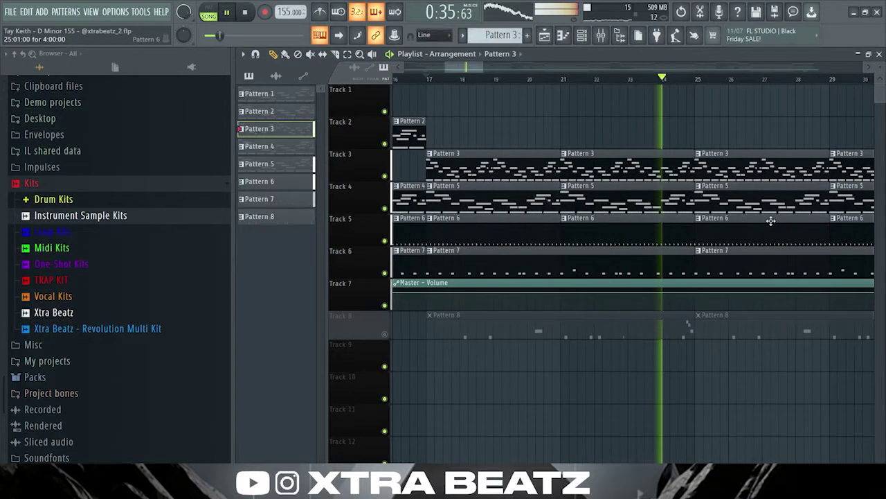
left_click(384, 334)
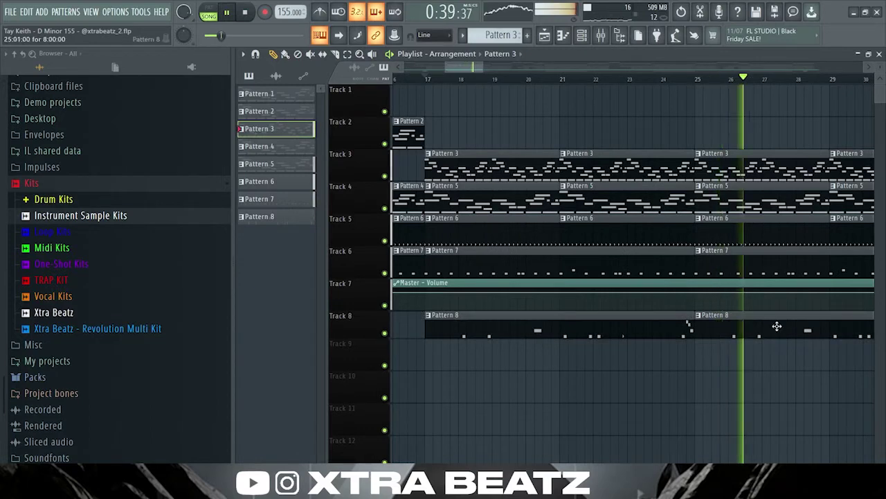
Examine the Snare - Shaq notes of Pattern 8 across its eight bars in the piano roll, and stop playback.
double_click(692, 324)
scroll(461, 311, "up", 2)
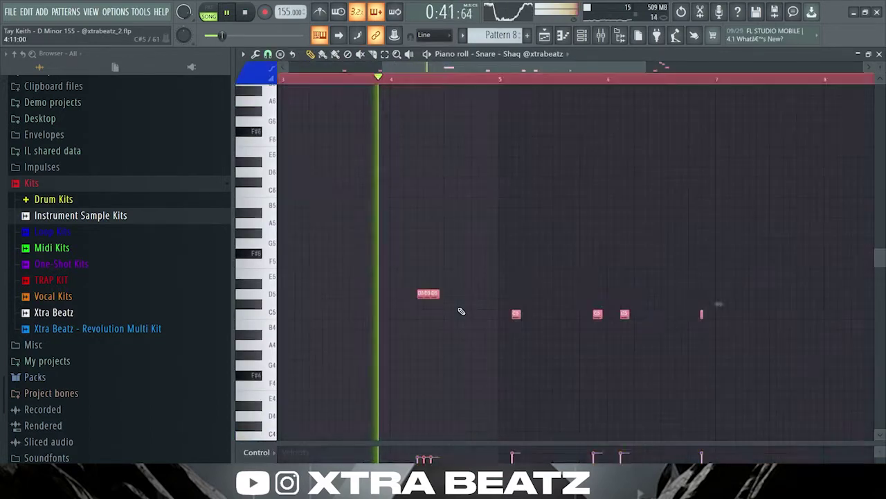
scroll(593, 203, "down", 2)
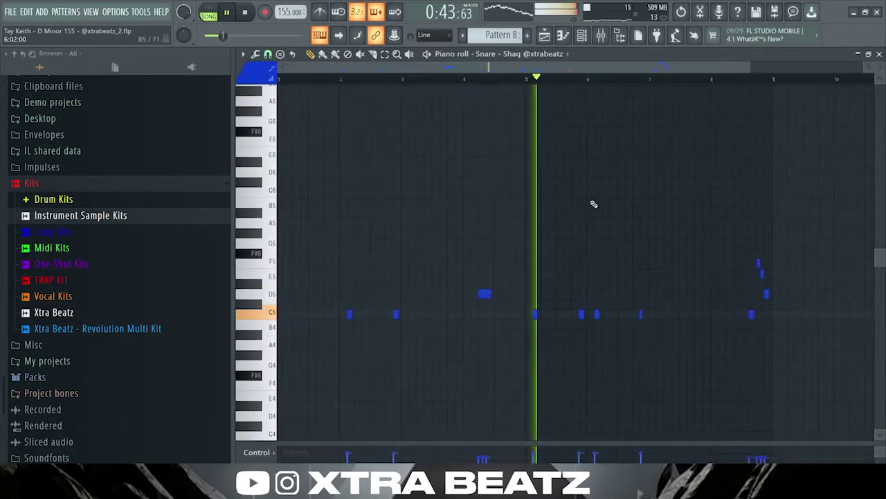
scroll(794, 323, "up", 2)
scroll(741, 315, "up", 4)
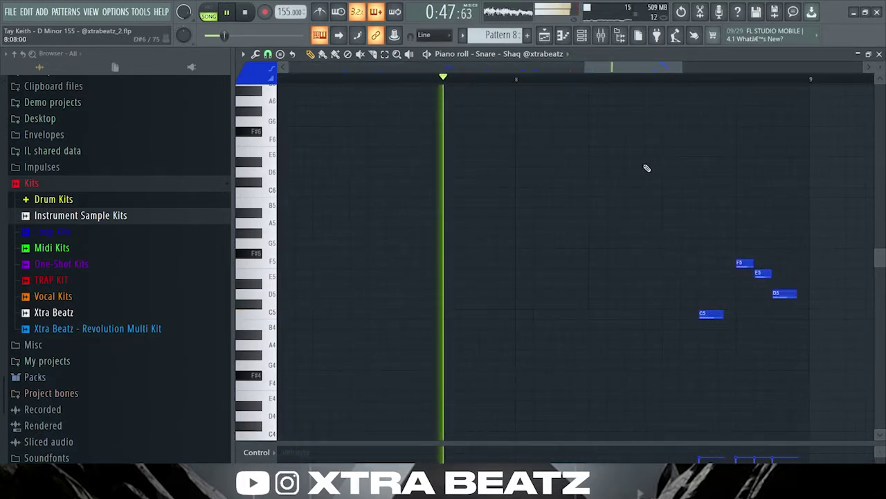
key("space")
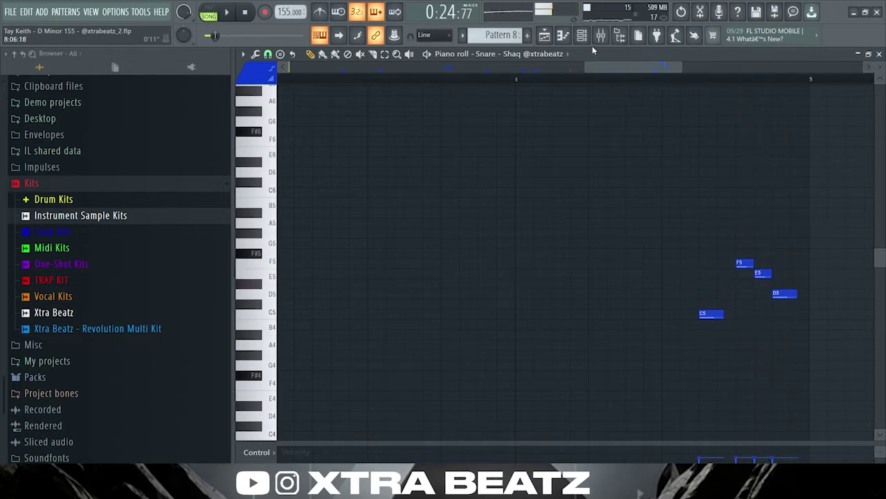
Examine the 808 - Boat notes of Pattern 7 across its eight bars in the piano roll and inspect the channel's sample.
left_click(546, 38)
scroll(540, 285, "down", 3, "ctrl")
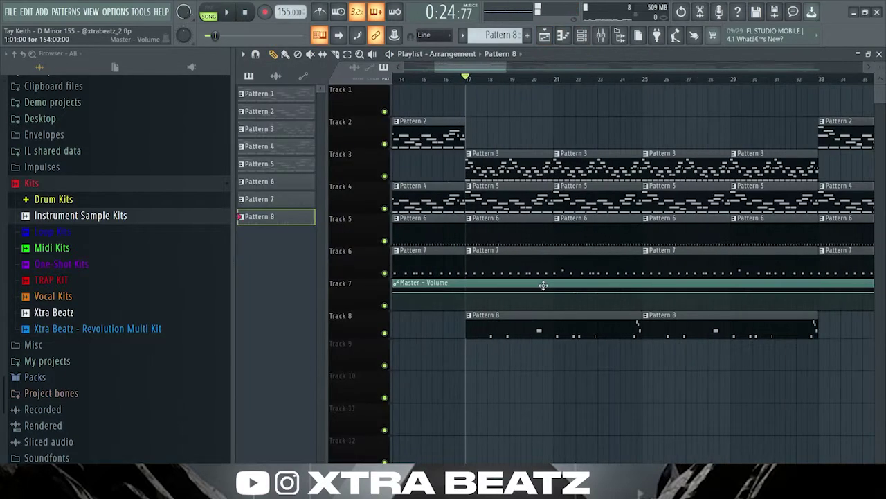
scroll(523, 337, "up", 3, "ctrl")
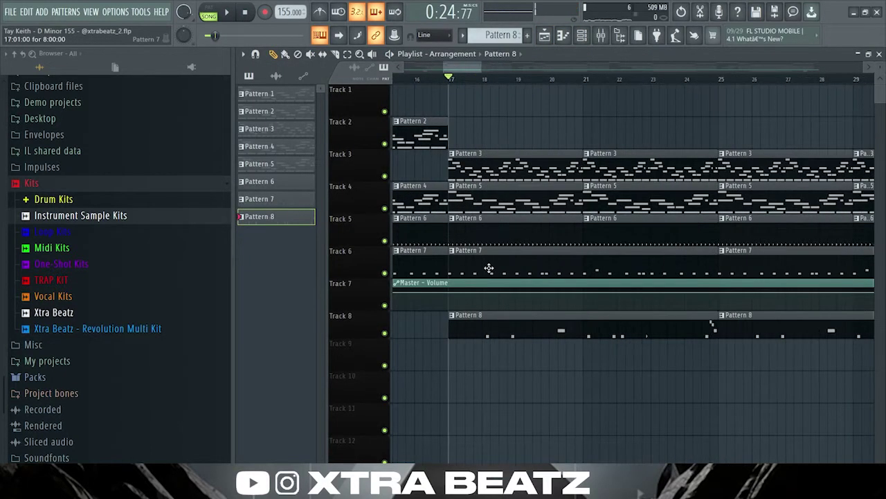
double_click(489, 268)
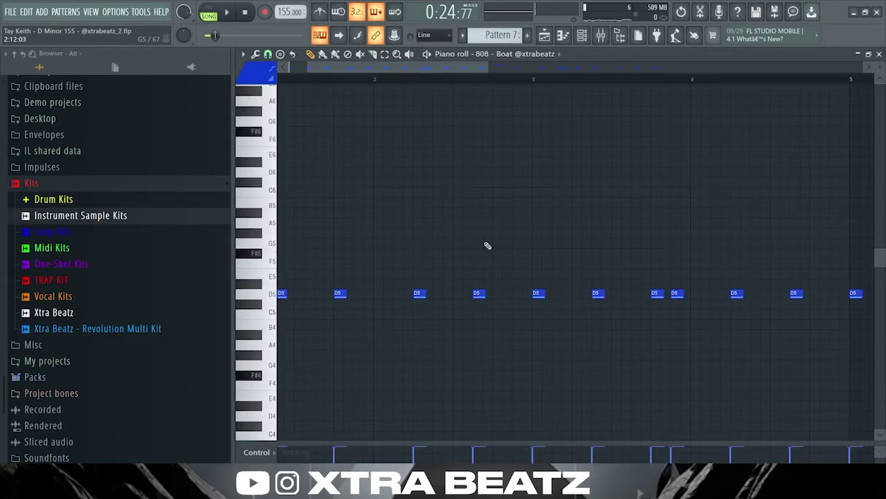
scroll(487, 245, "down", 3, "ctrl")
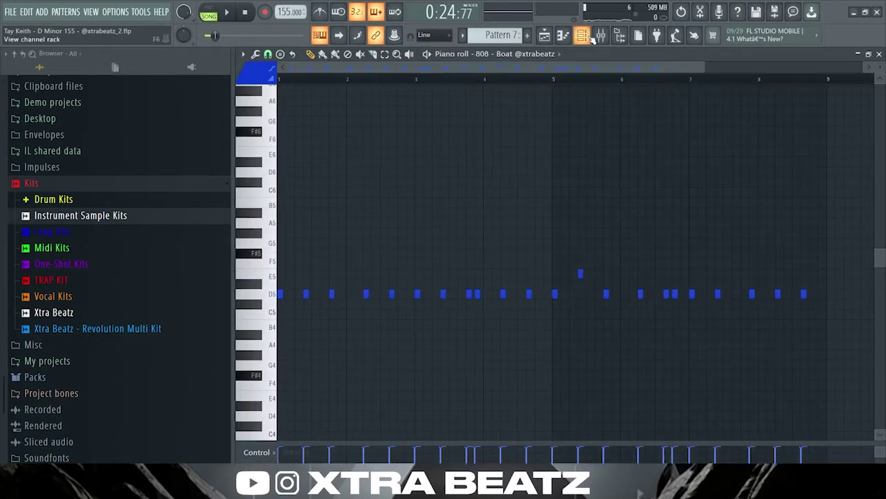
left_click(590, 37)
left_click(423, 147)
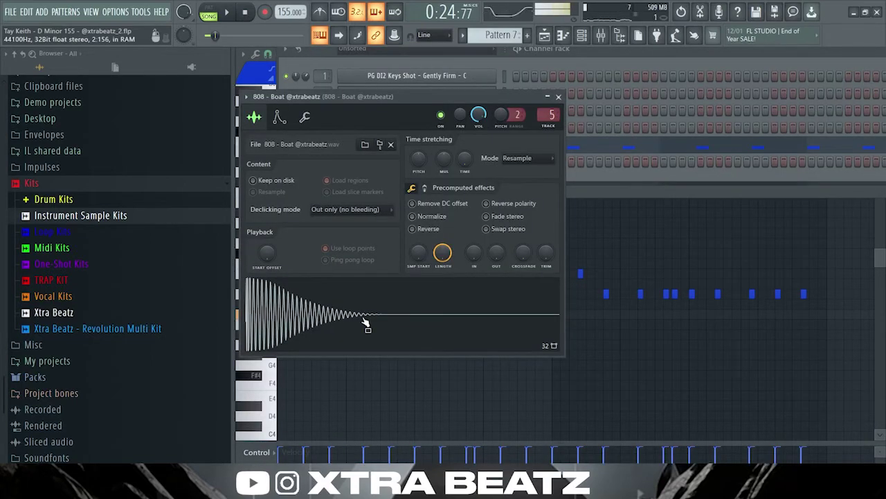
Return to the playlist and play the full arrangement from bar 17 while looking over its tracks.
left_click(552, 35)
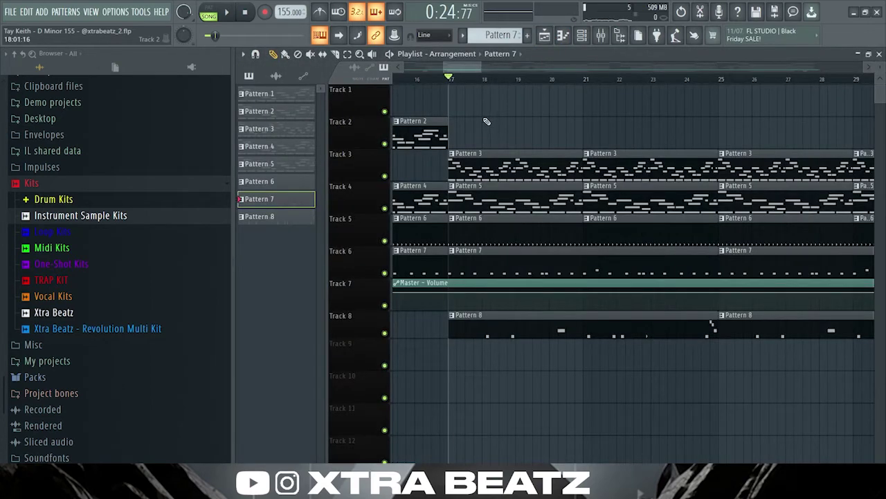
scroll(554, 173, "down", 3, "ctrl")
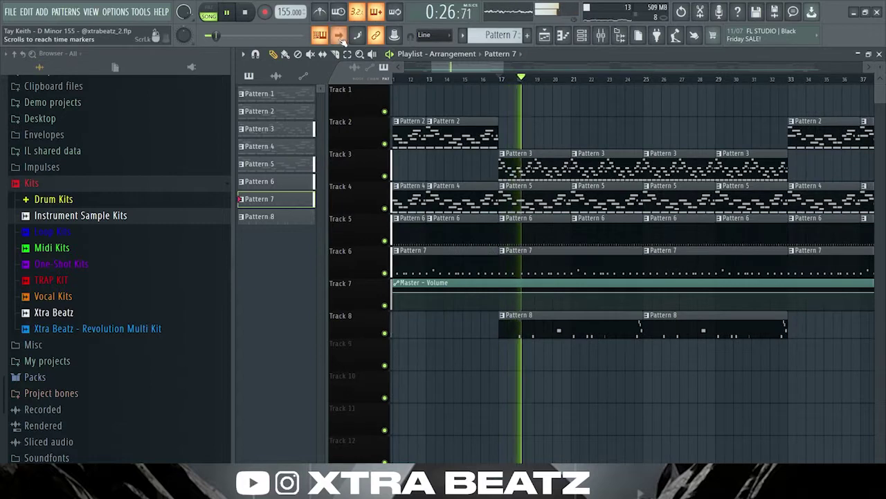
scroll(734, 248, "up", 3, "ctrl")
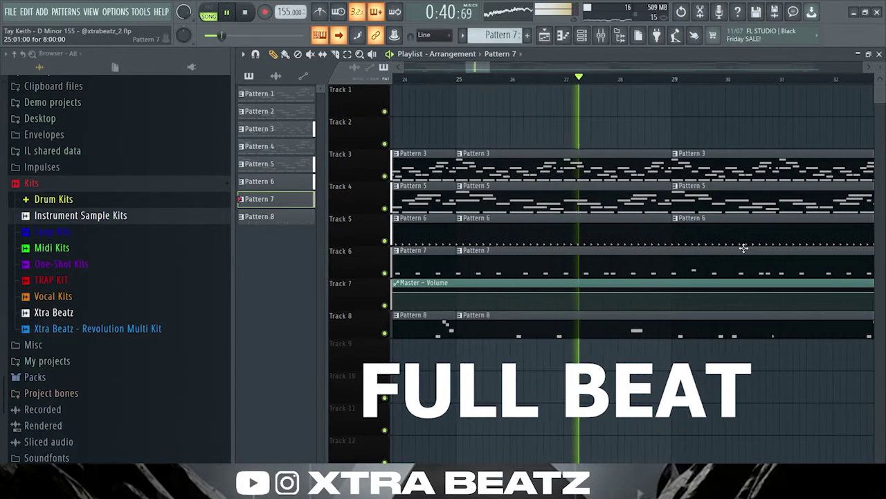
scroll(741, 250, "down", 3)
scroll(755, 250, "up", 3)
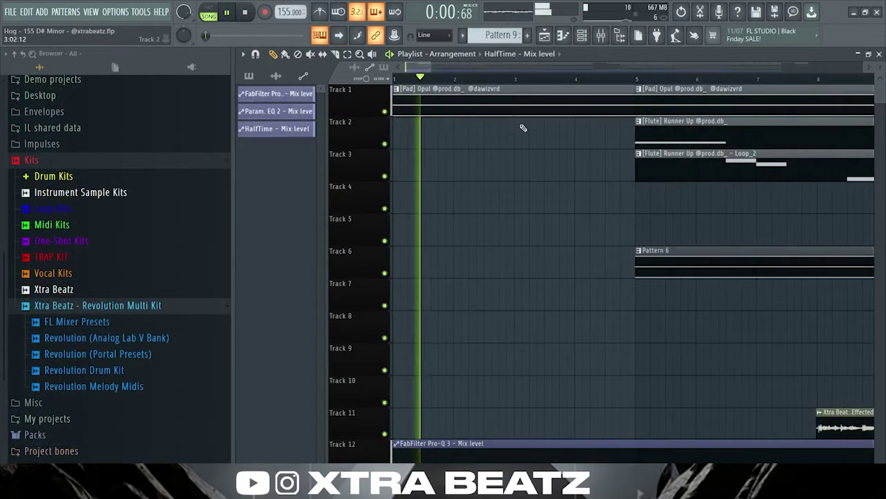
Examine the [Pad] Opul notes of the Hog project in the piano roll and inspect the channel's envelope and sample.
double_click(471, 103)
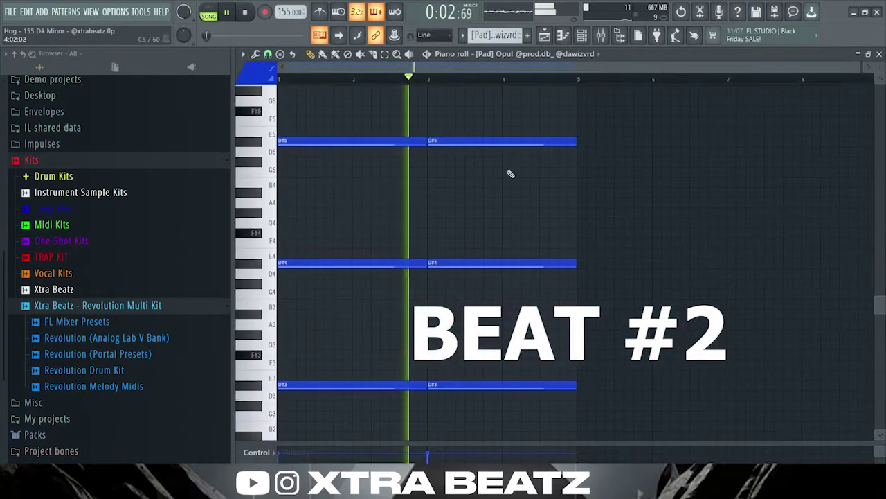
left_click(585, 39)
left_click(435, 78)
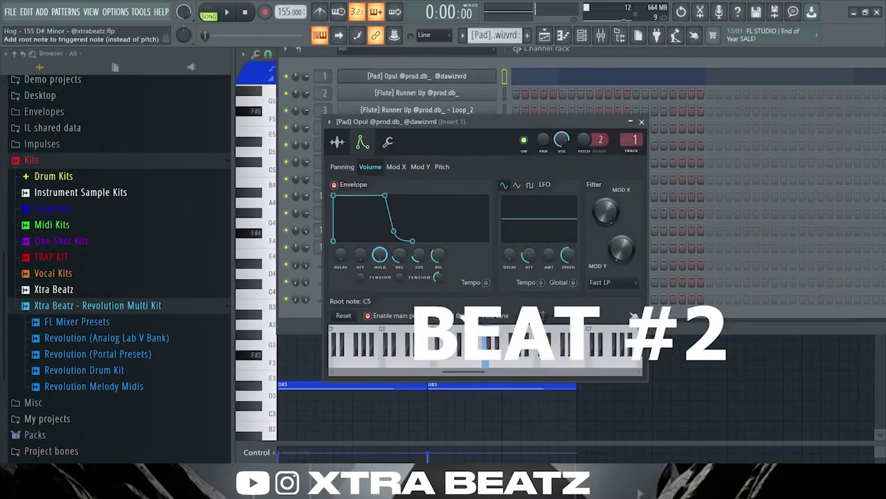
left_click(337, 141)
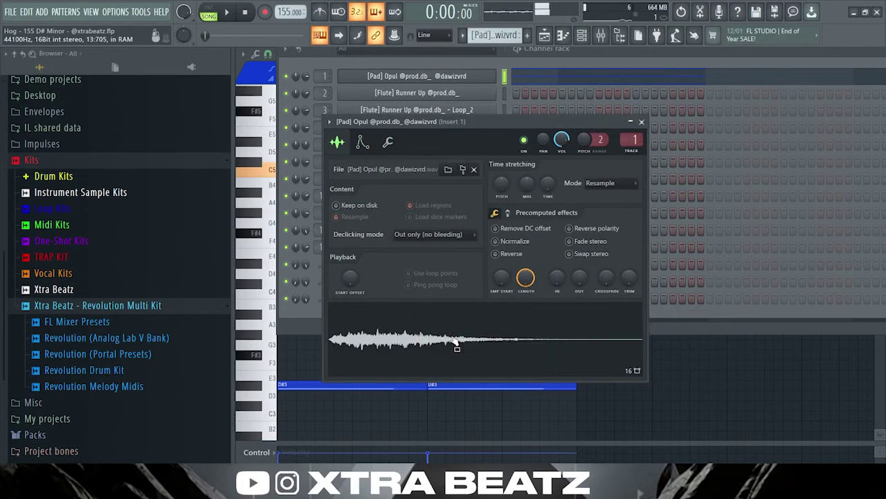
Play the arrangement from bar 5 in the playlist and examine the first [Flute] Runner Up pattern in the piano roll.
left_click(545, 35)
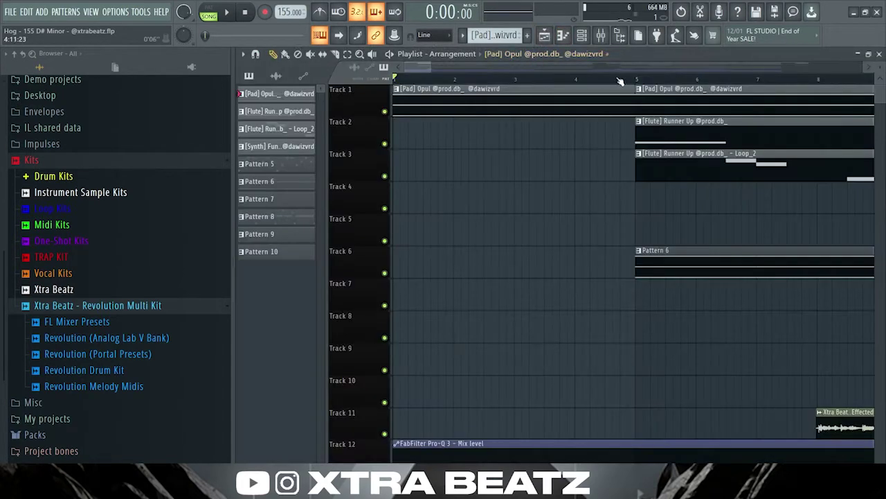
key("space")
scroll(530, 217, "down", 3)
scroll(530, 217, "up", 3)
double_click(459, 135)
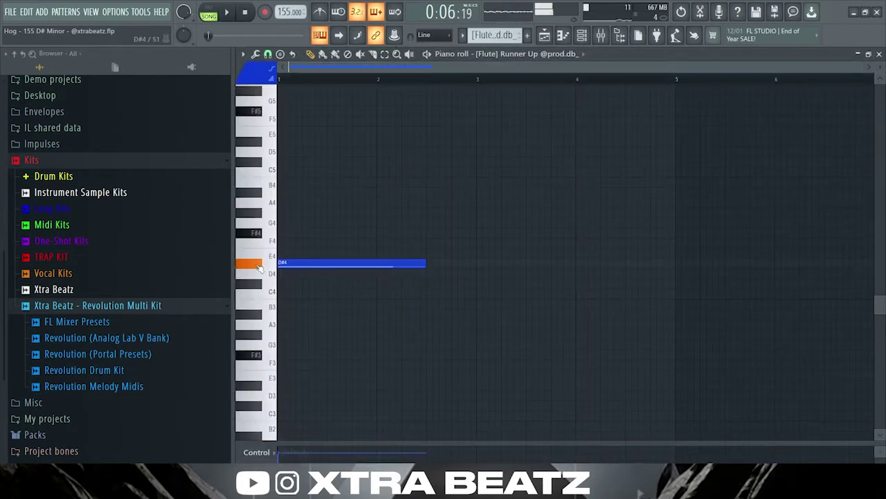
left_click(582, 36)
Examine the [Flute] Runner Up Loop_2 notes in the piano roll during playback, and stop playback.
left_click(545, 36)
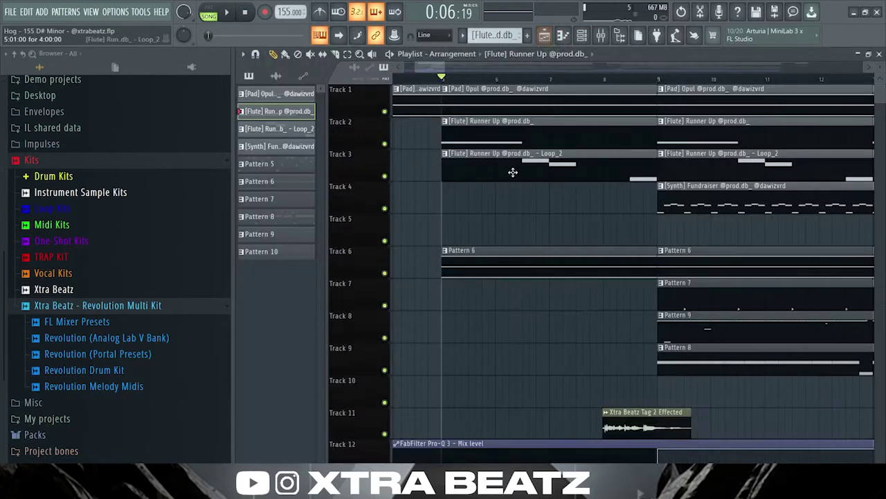
double_click(524, 153)
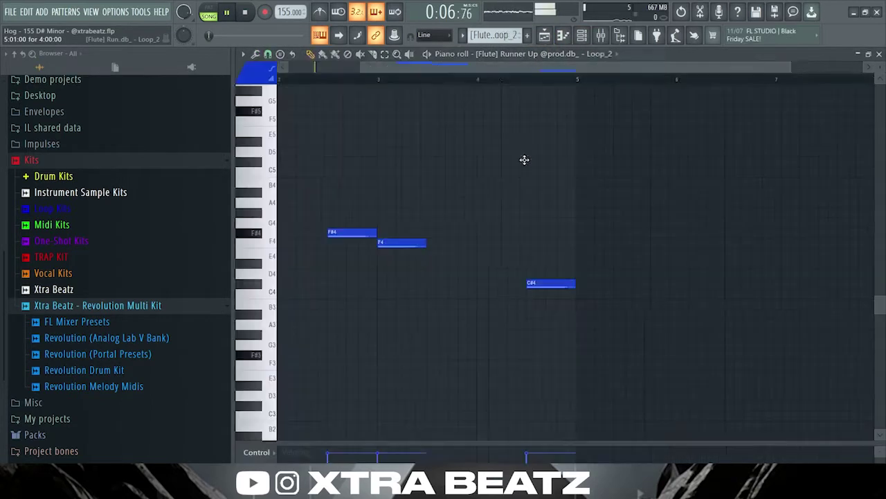
scroll(430, 254, "down", 2)
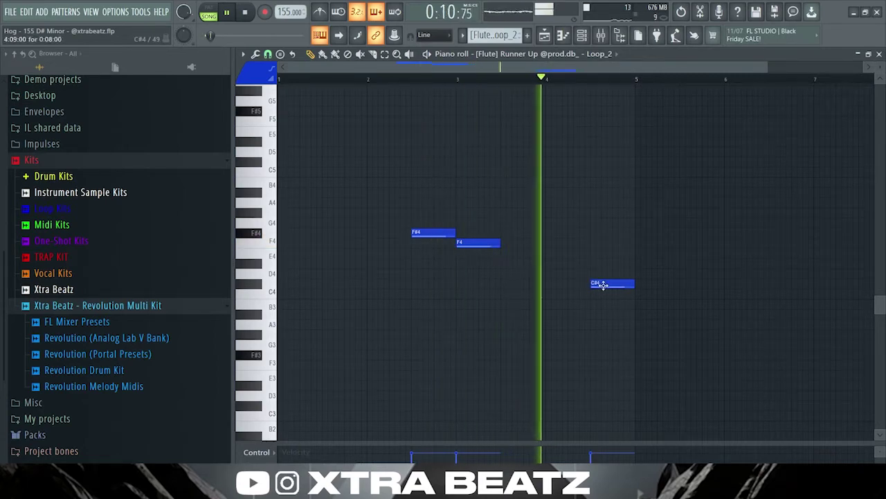
key("space")
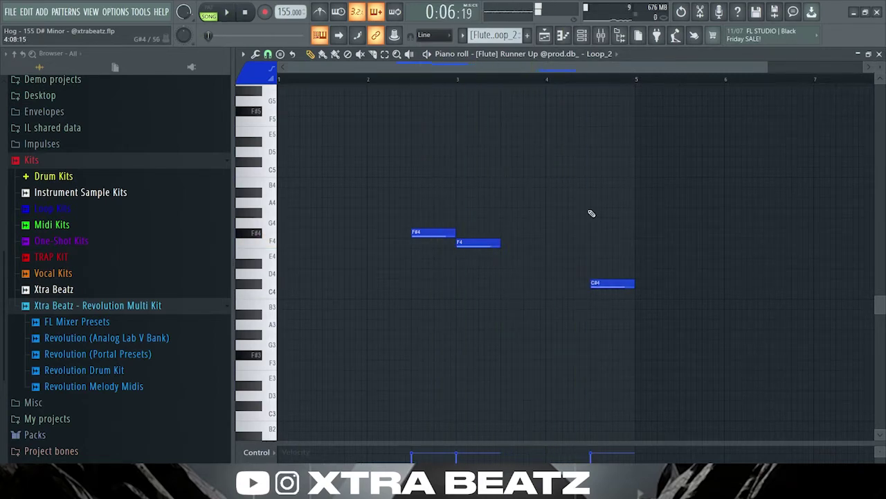
Return to the playlist and mute Track 11 with the Xtra Beatz Tag 2 Effected clip.
left_click(545, 37)
left_click(387, 432)
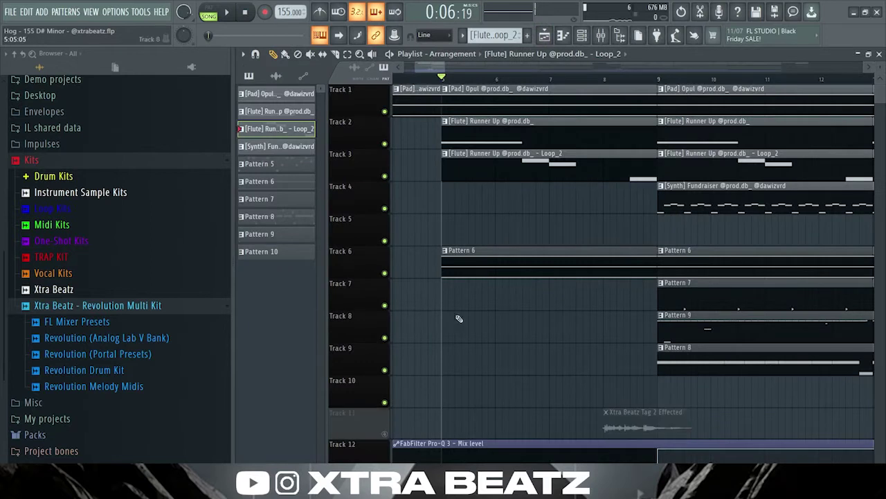
Play Pattern 6 on its own while examining its Kontakt 7 notes, and inspect the Spitfire Orchestral Grand instrument.
double_click(480, 265)
key("space")
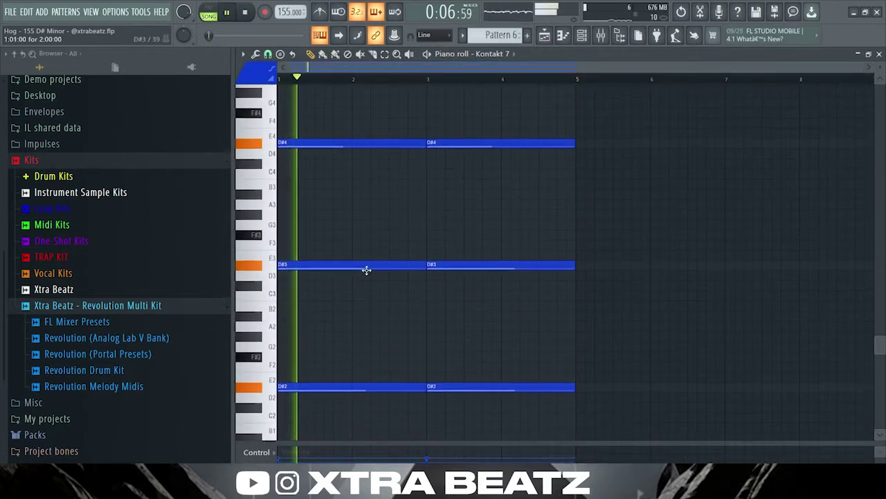
key("l")
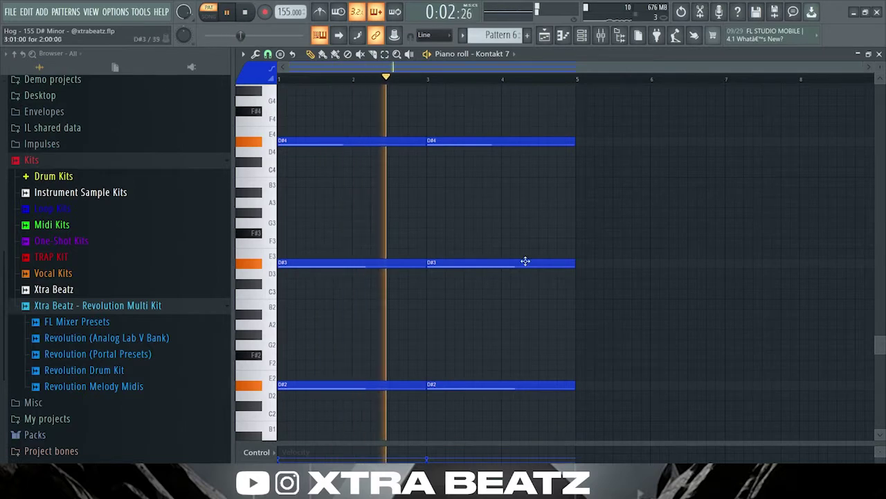
left_click(582, 35)
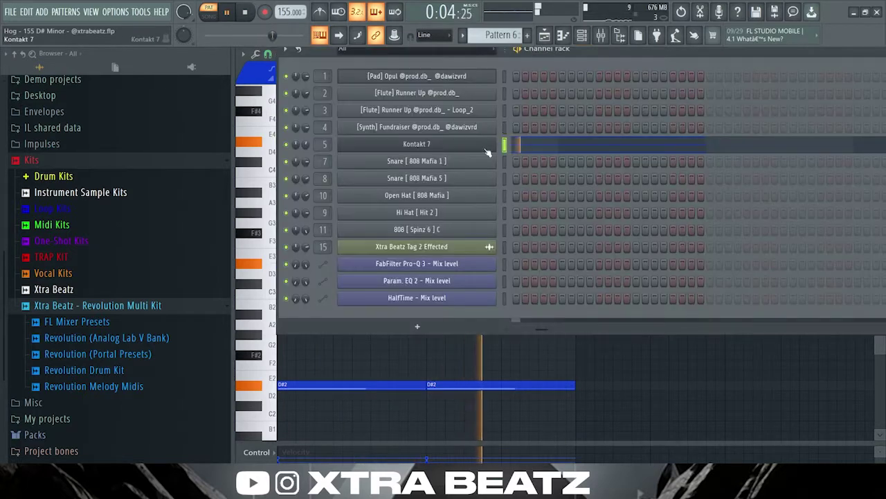
left_click(455, 146)
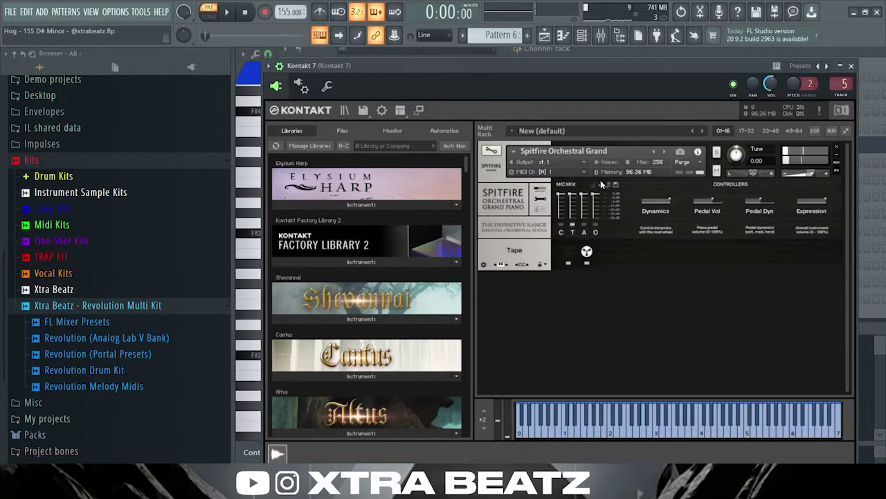
Play the arrangement from bar 9, and examine the [Synth] Fundraiser notes in the piano roll with only that pattern playing.
left_click(544, 35)
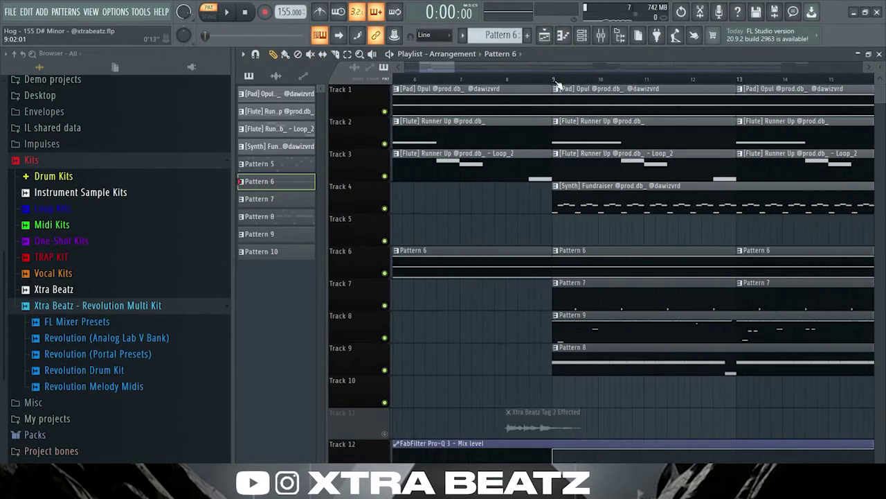
key("space")
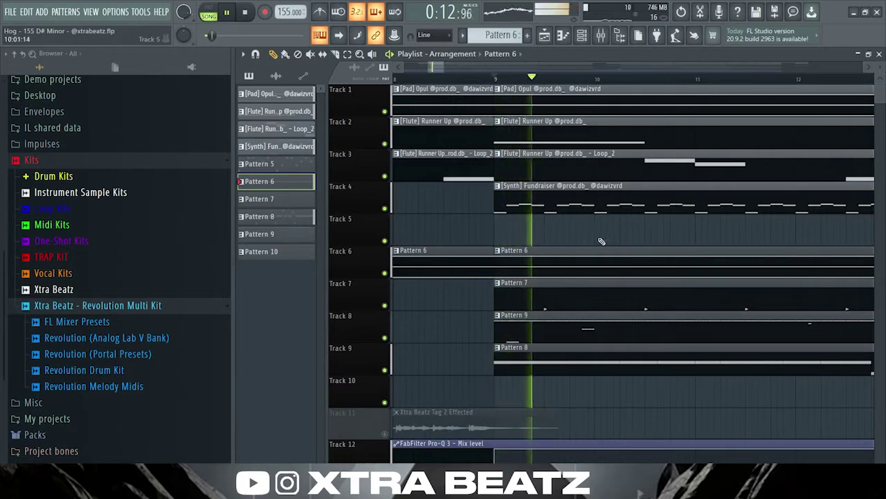
double_click(552, 204)
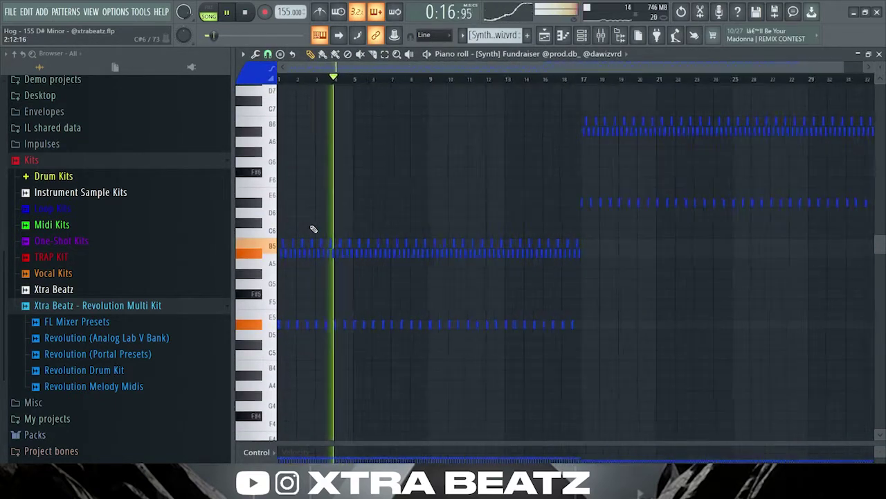
key("l")
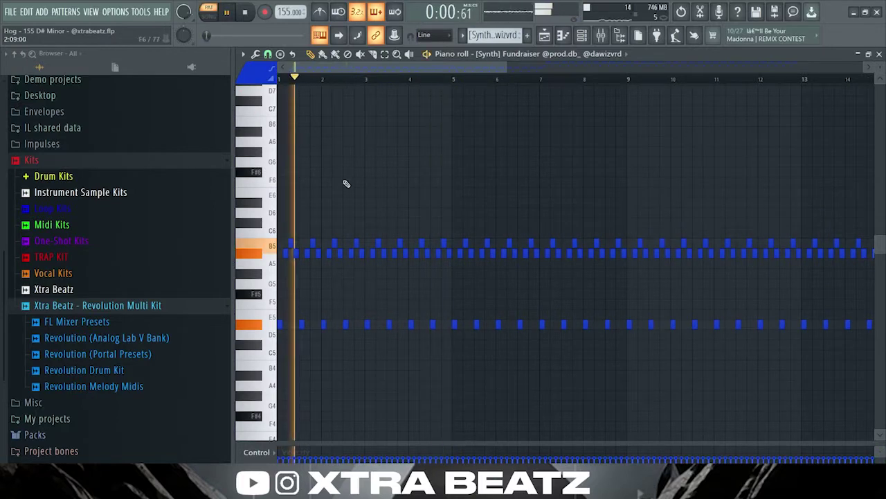
scroll(291, 245, "up", 2)
scroll(294, 245, "down", 3)
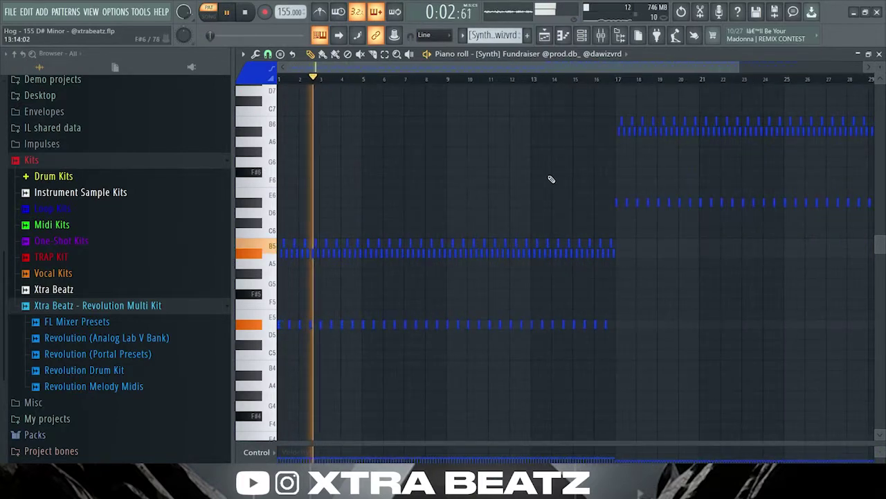
Play the [Synth] Fundraiser pattern from just before bar 17 to examine its higher-octave notes, and stop playback.
key("space")
left_click(613, 79)
scroll(622, 88, "up", 2)
key("space")
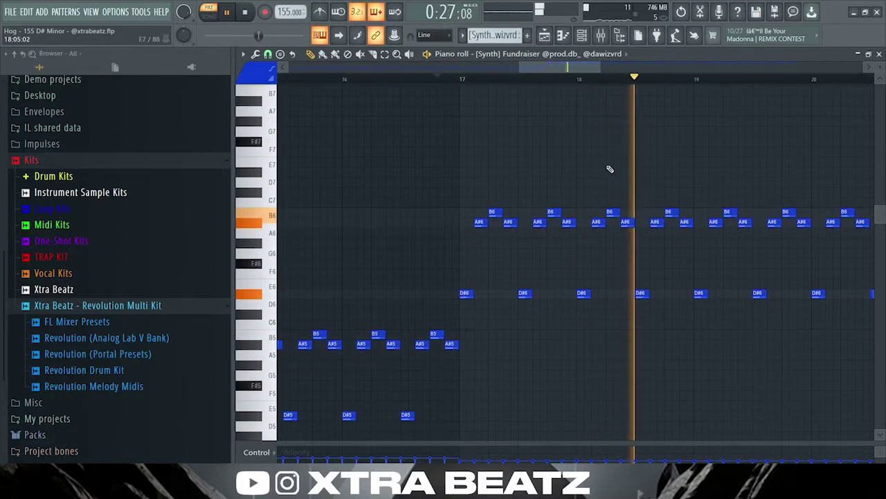
key("space")
Inspect the mixer effect slots of the [Synth] Fundraiser, both [Flute] Runner Up tracks and Insert 1.
left_click(601, 36)
left_click(400, 187)
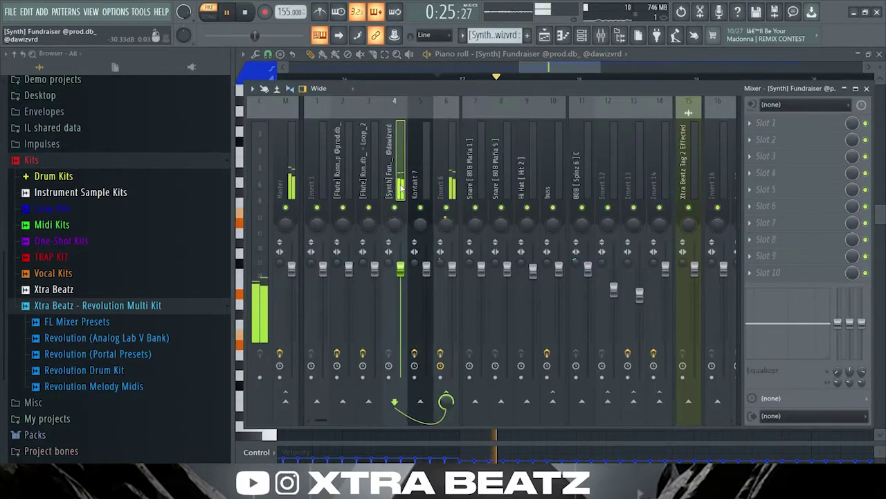
left_click(364, 186)
left_click(346, 170)
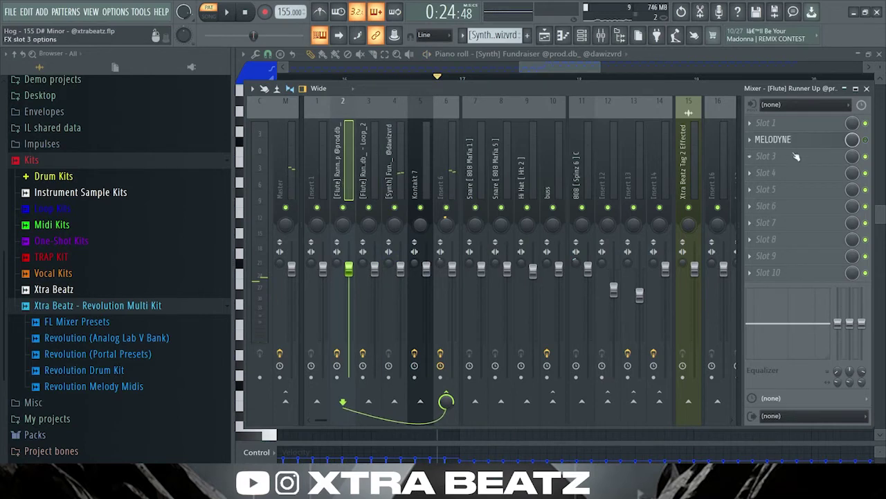
left_click(323, 166)
Play the arrangement from bar 9 and examine the Snare [ 808 Mafia 1 ] notes of Pattern 7 in the piano roll.
left_click(544, 36)
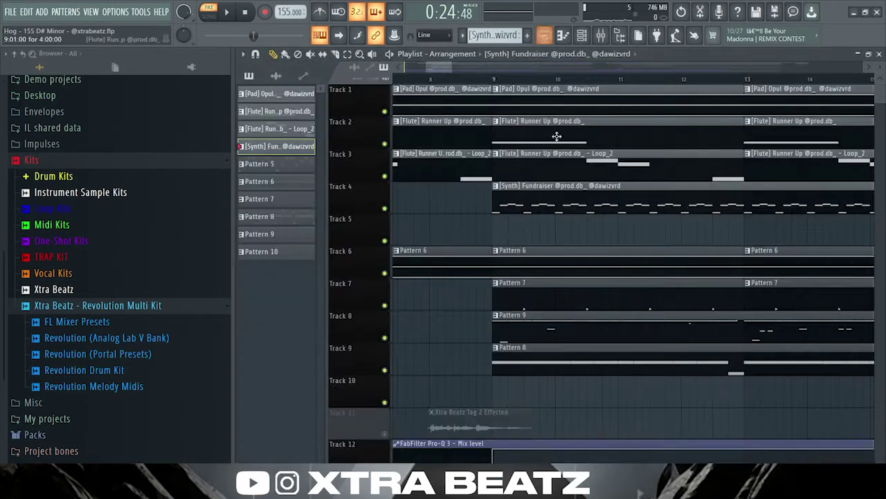
key("space")
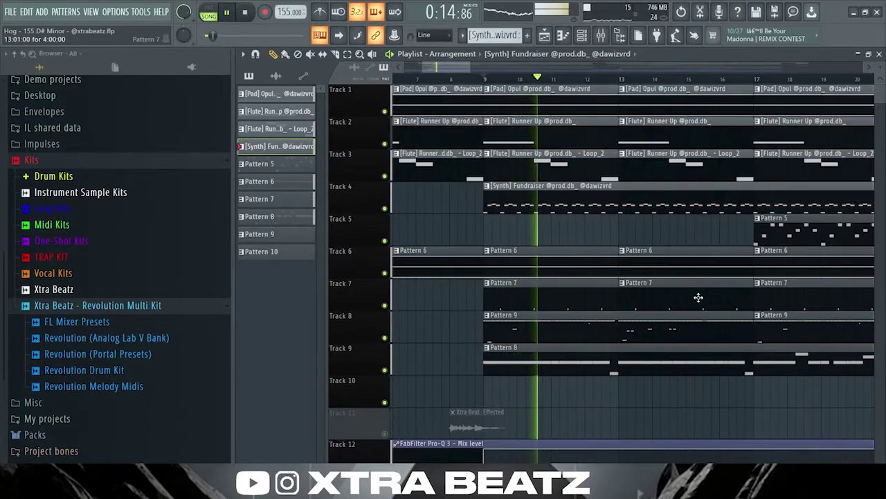
double_click(514, 300)
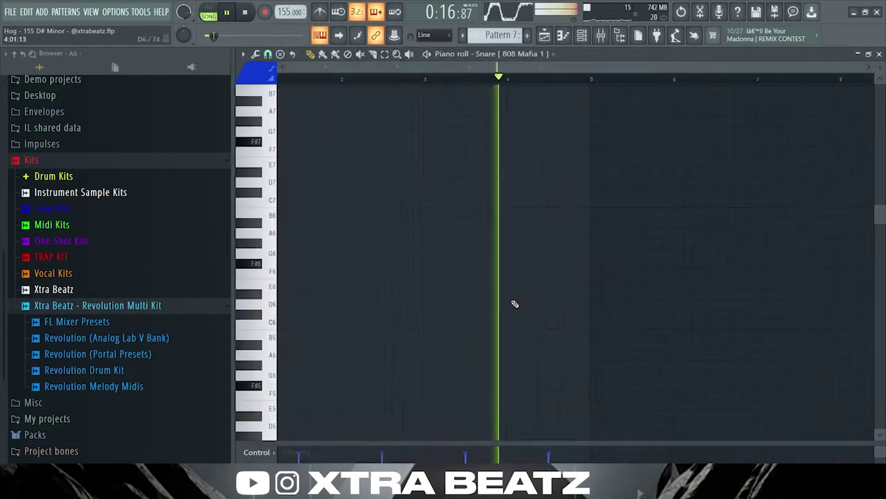
scroll(358, 279, "up", 4, "ctrl")
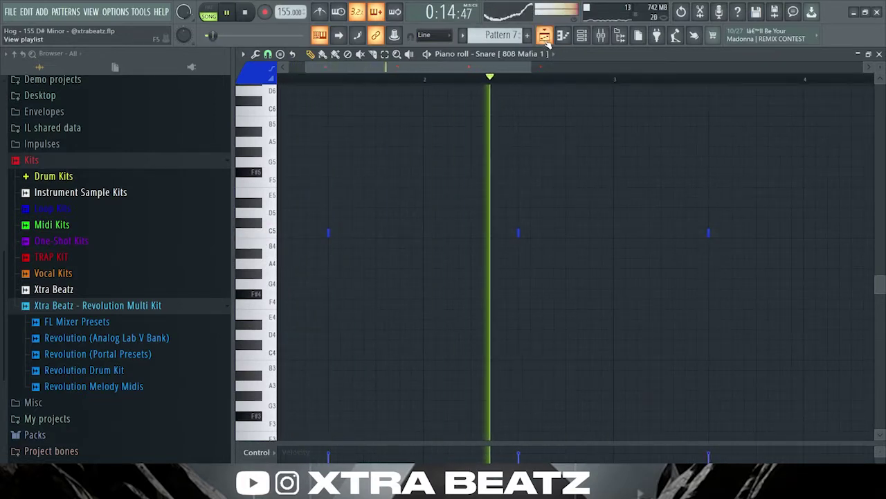
Examine the Hi Hat [ Hit 2 ] notes of Pattern 9 in the piano roll through to bar 9 while the arrangement plays.
key("F5")
double_click(489, 320)
scroll(478, 322, "down", 4, "ctrl")
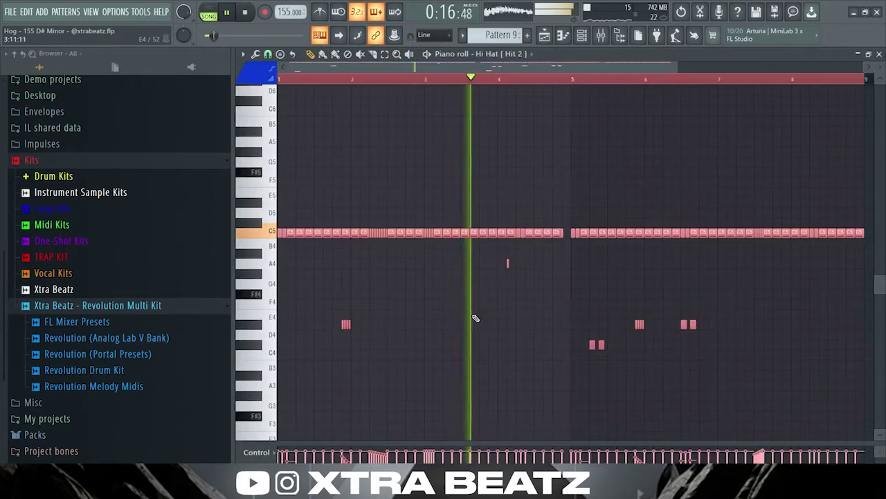
scroll(659, 326, "up", 5, "ctrl")
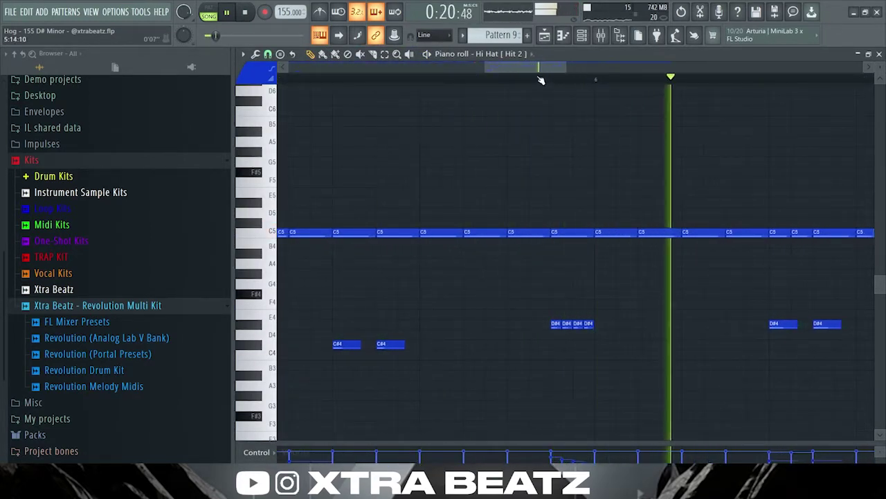
left_click_drag(599, 70, 651, 71)
scroll(660, 196, "down", 3, "ctrl")
scroll(660, 196, "down", 1, "ctrl")
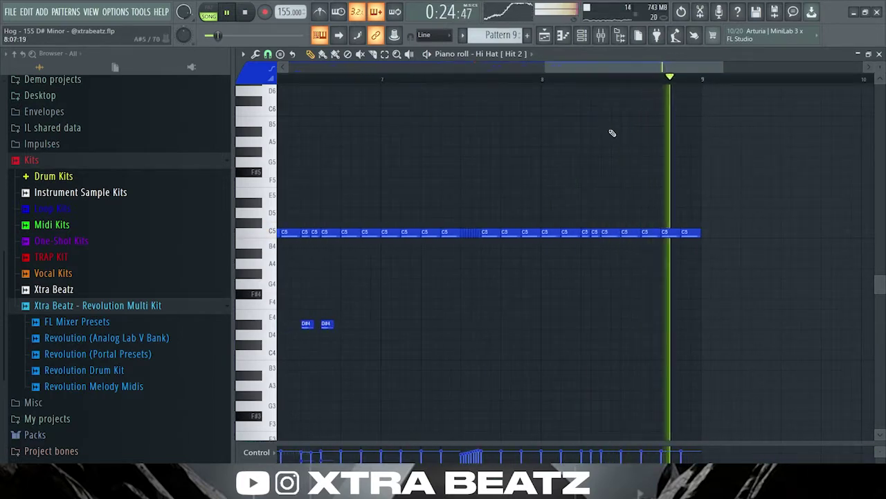
Return to the playlist and examine the Kontakt 7 melody of Pattern 5 in the piano roll.
left_click(545, 36)
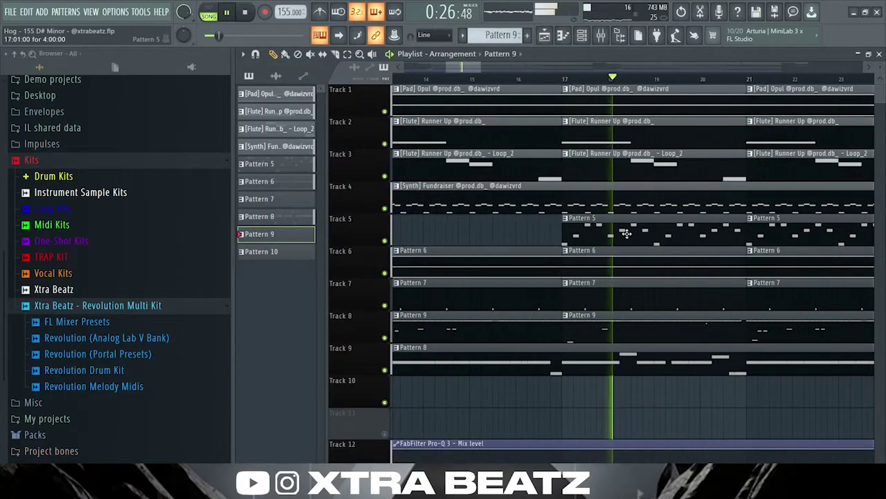
double_click(616, 229)
scroll(323, 215, "down", 3, "ctrl")
scroll(271, 233, "up", 2)
scroll(271, 233, "up", 4, "ctrl")
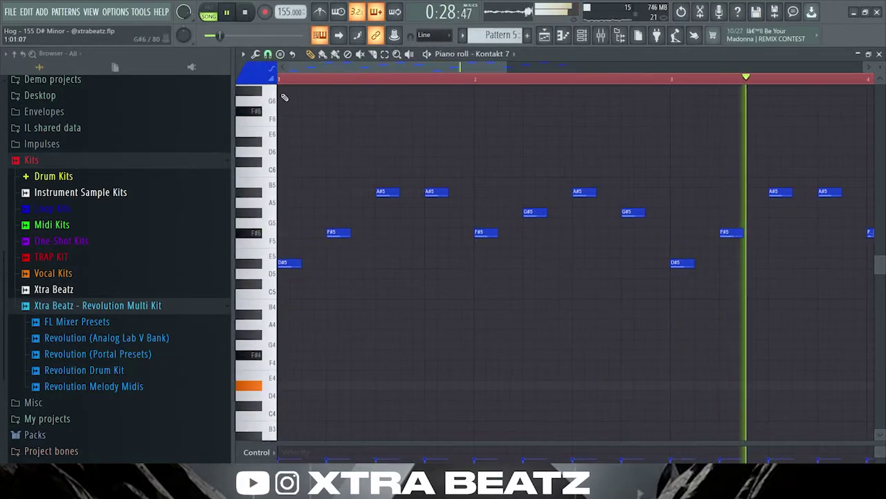
scroll(381, 162, "down", 1, "ctrl")
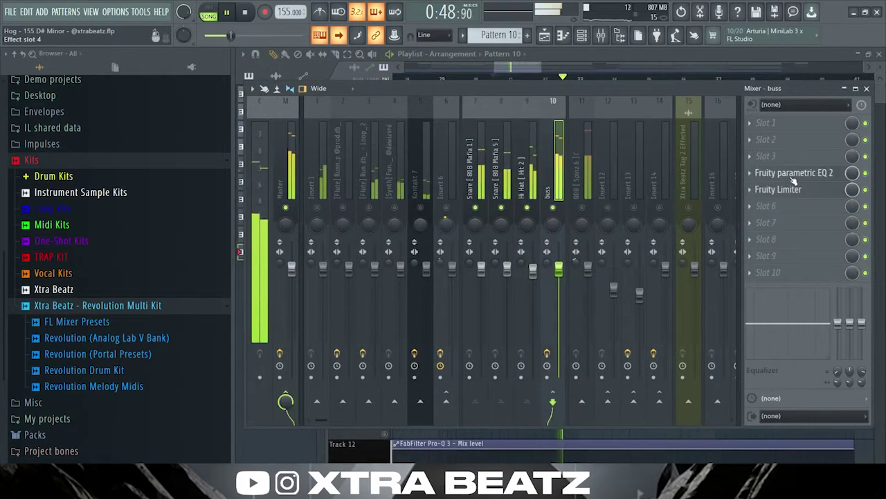
Inspect the Fruity parametric EQ 2 and Fruity Limiter settings on the buss mixer track.
left_click(795, 178)
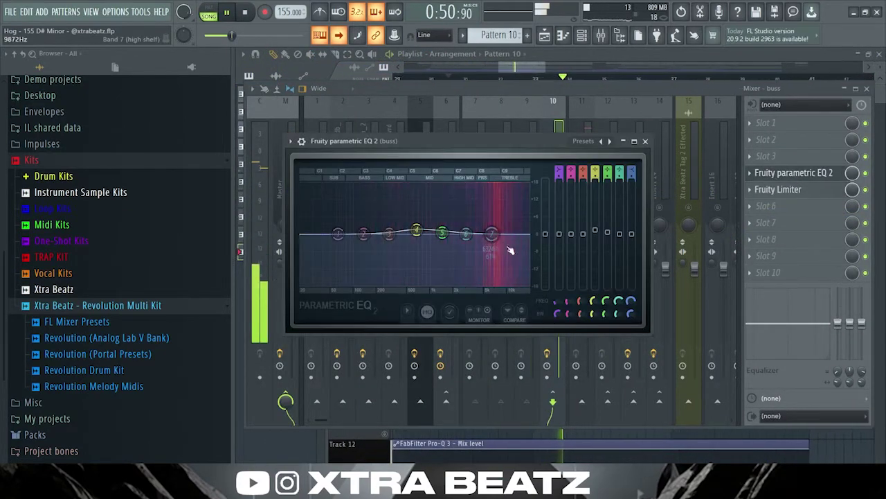
left_click(808, 190)
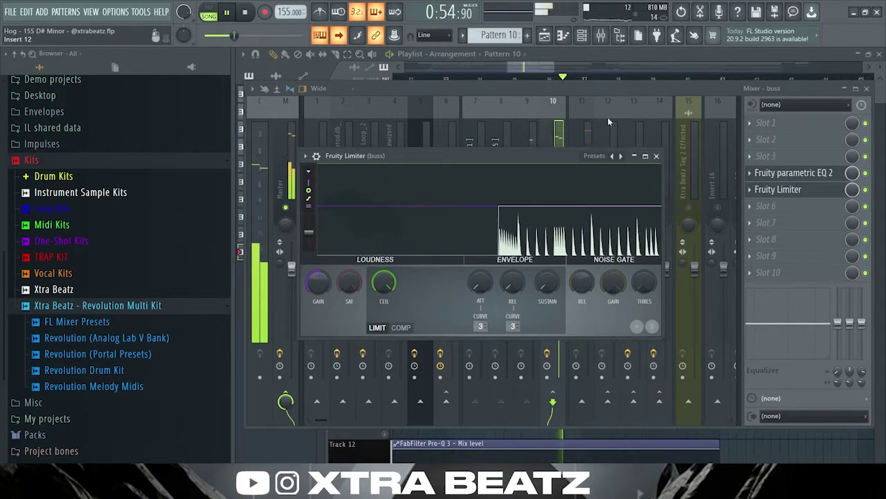
left_click(601, 41)
key("space")
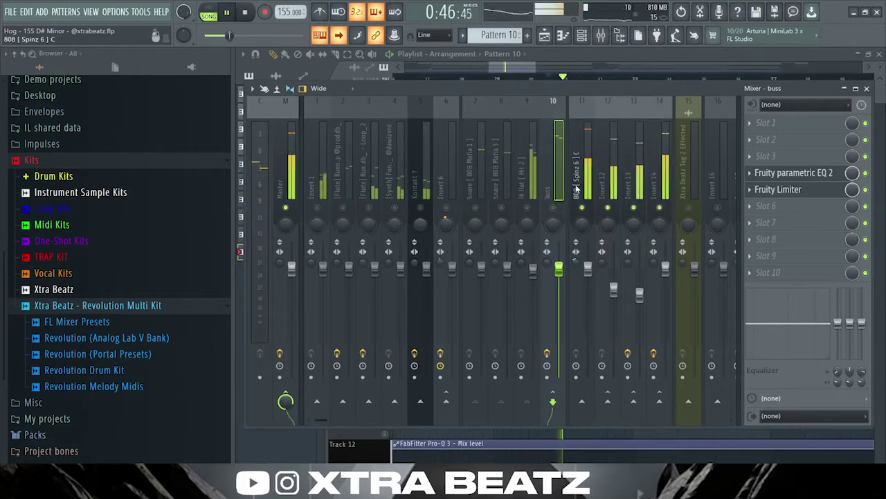
Inspect the 808 [ Spinz 6 ] mixer routing and the effects on Inserts 12 to 14, including Fruity Blood Overdrive and Fruity soft clipper.
left_click(576, 188)
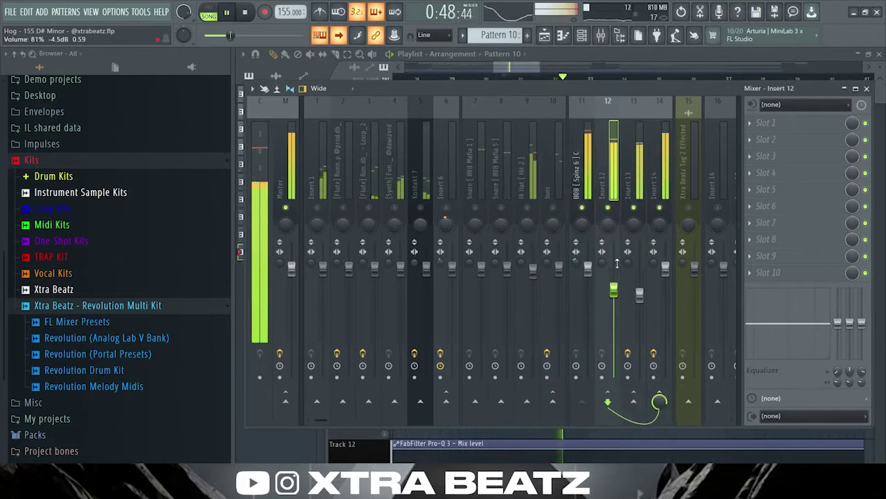
left_click(802, 158)
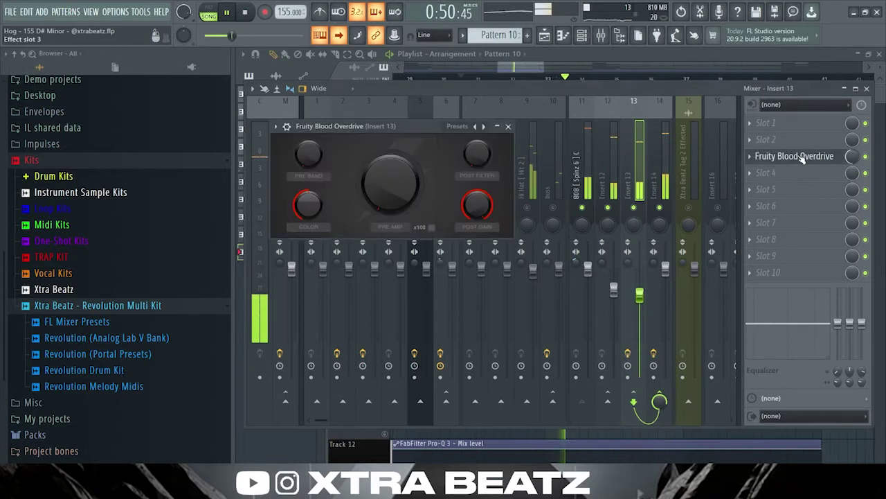
left_click(802, 158)
left_click(660, 174)
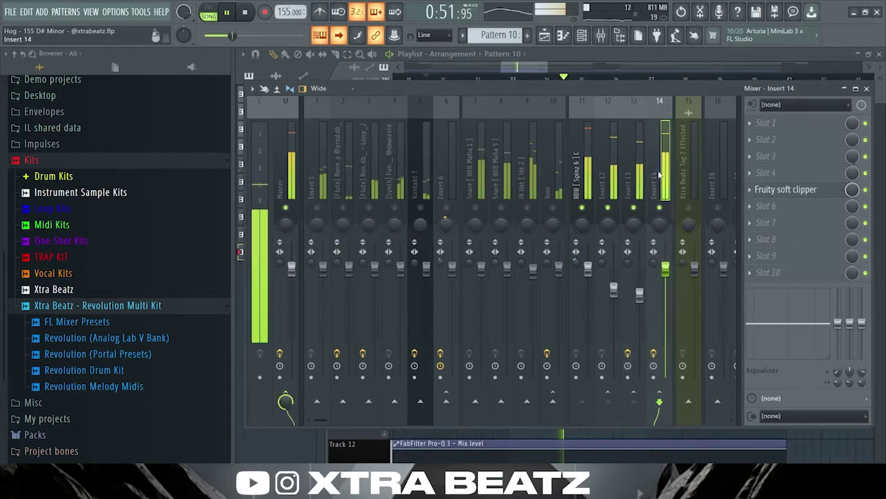
left_click(783, 189)
left_click(785, 191)
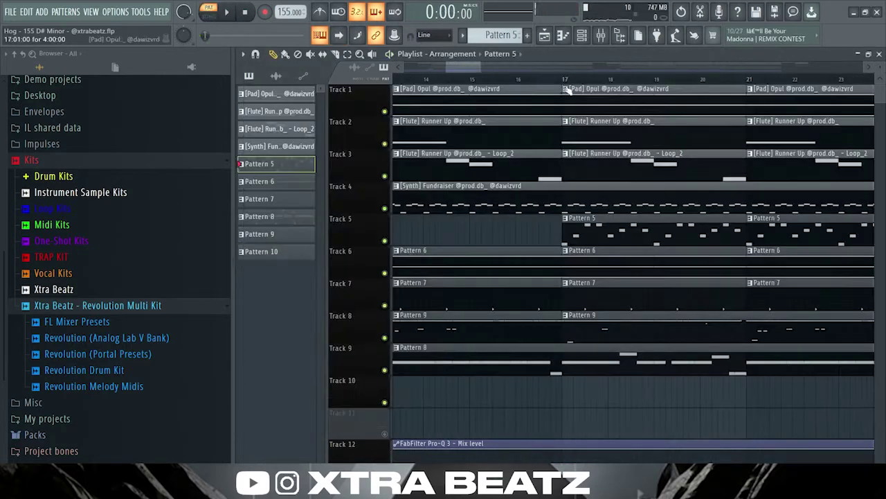
Play the arrangement around bar 17 and examine the 808 [ Spinz 6 ] notes of Pattern 8 in the piano roll.
scroll(636, 325, "down", 2)
scroll(636, 325, "up", 2)
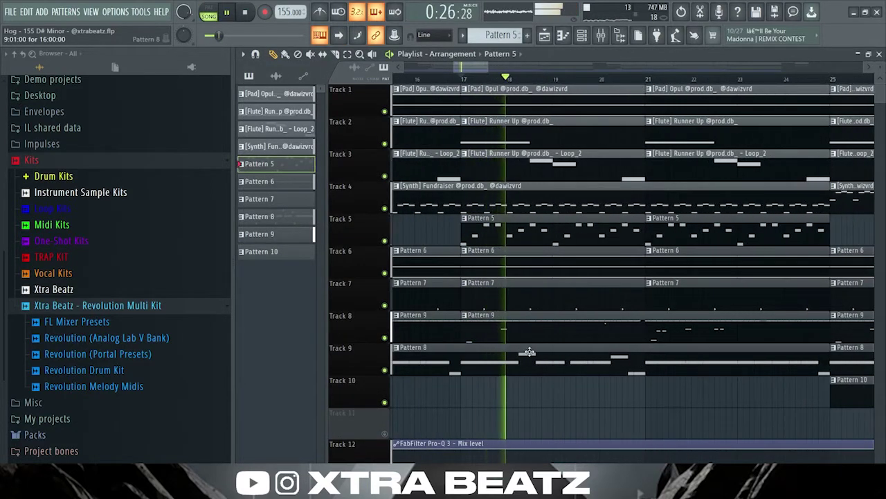
double_click(504, 356)
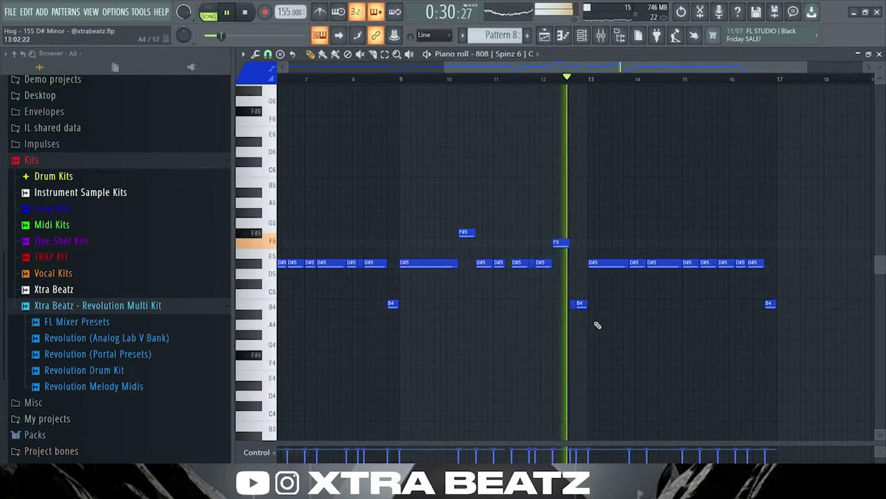
scroll(701, 305, "up", 1)
scroll(701, 305, "up", 1)
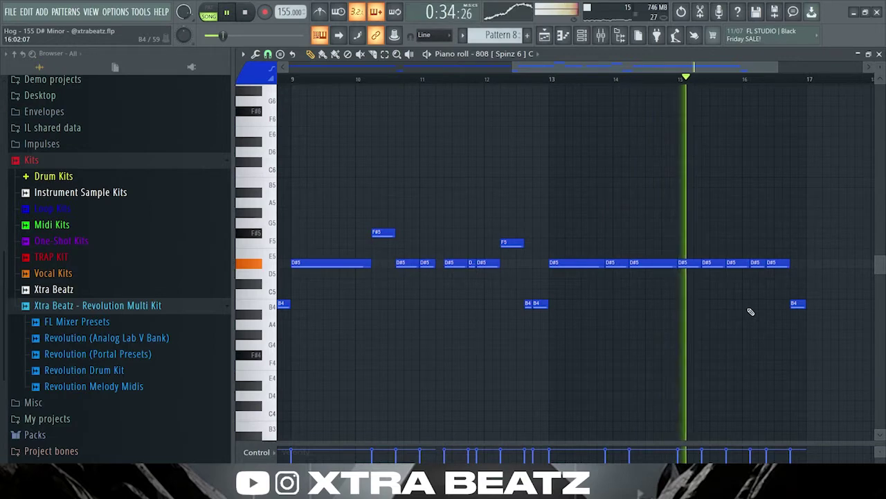
Return to the playlist and examine the Open Hat [ 808 Mafia ] notes of Pattern 10 in the piano roll, replaying them from just before bar 7.
left_click(545, 39)
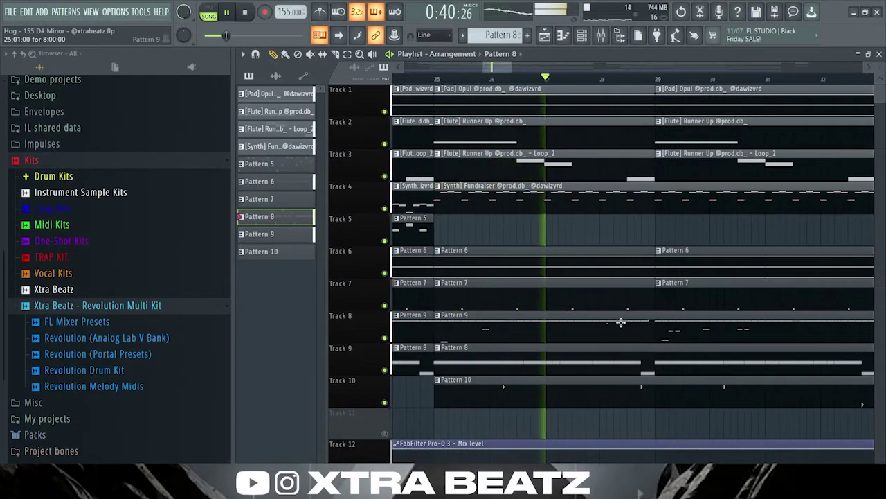
scroll(608, 314, "down", 1)
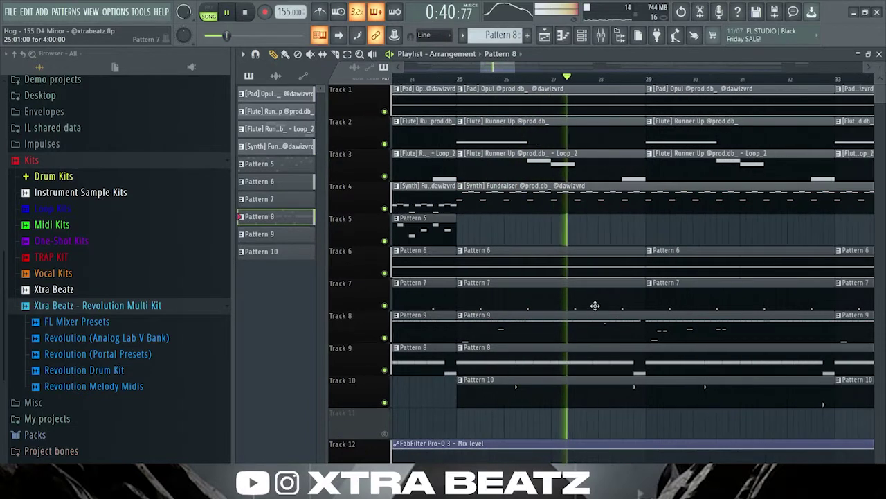
double_click(711, 383)
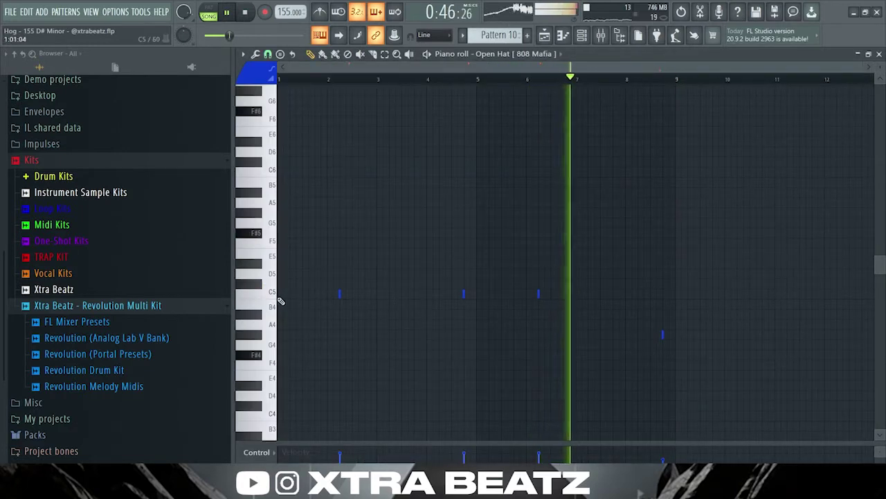
left_click(557, 81)
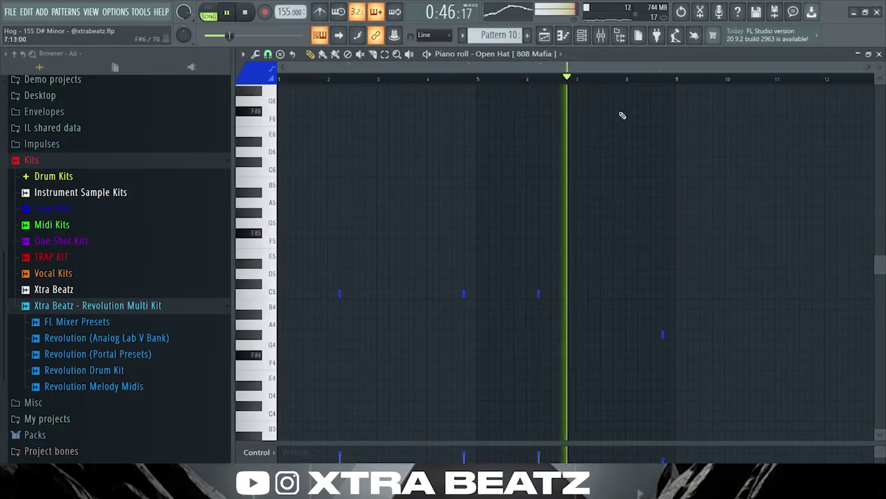
scroll(695, 300, "up", 3)
scroll(642, 374, "down", 2)
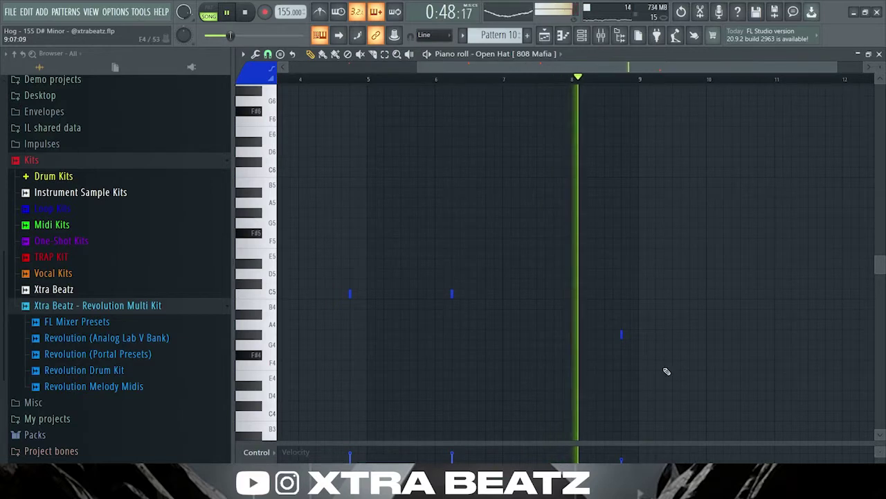
left_click_drag(662, 368, 571, 290, "ctrl")
Review the playlist arrangement from bar 25 past bar 41, including the Param. EQ 2 and HalfTime mix level automation.
left_click(545, 35)
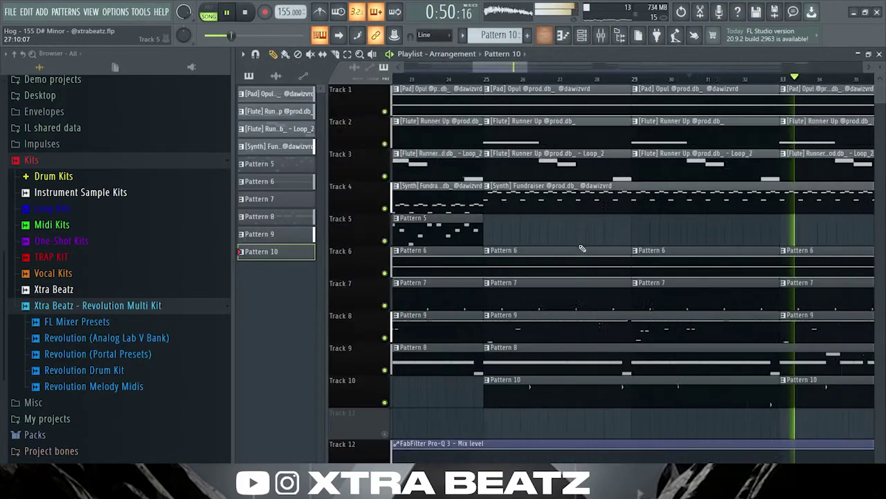
scroll(578, 269, "up", 1)
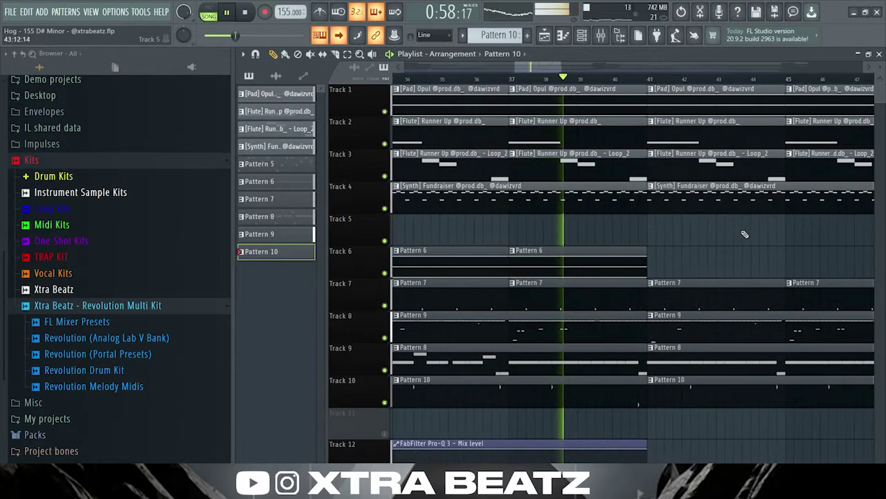
scroll(739, 236, "down", 2)
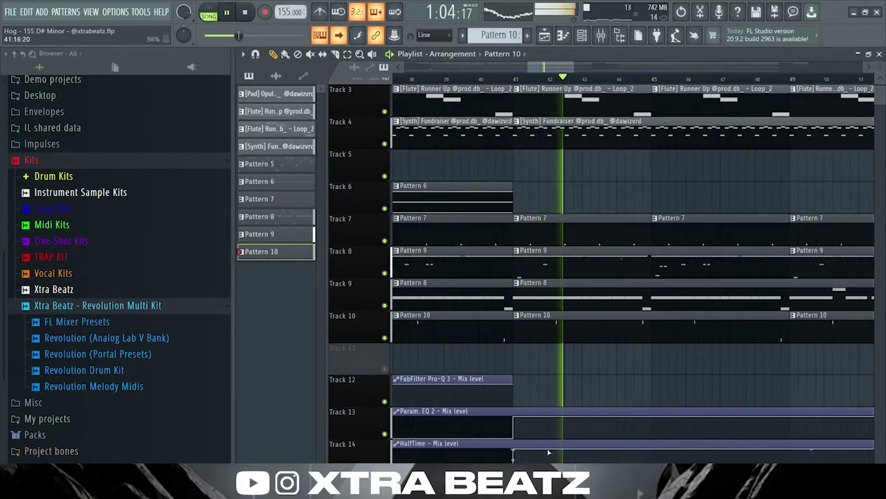
scroll(604, 324, "up", 2)
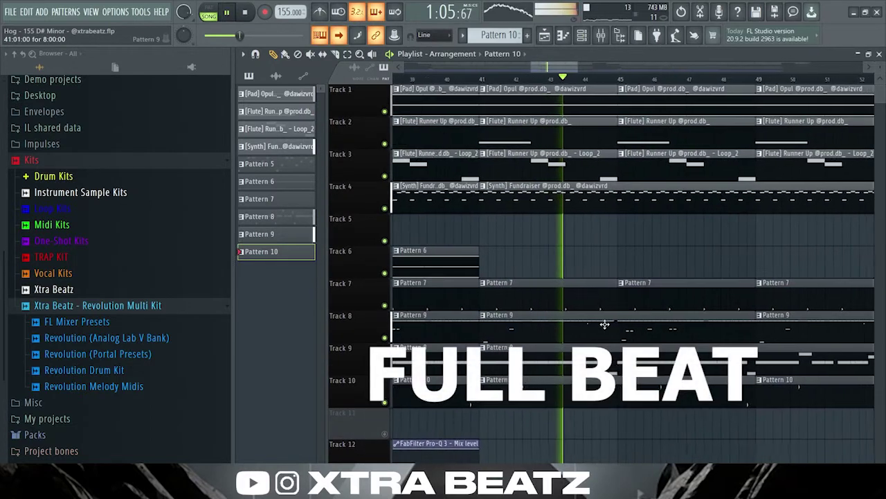
Inspect the FabFilter Pro-Q 3 and Softube Saturation Knob settings on mixer Insert 6.
left_click(601, 36)
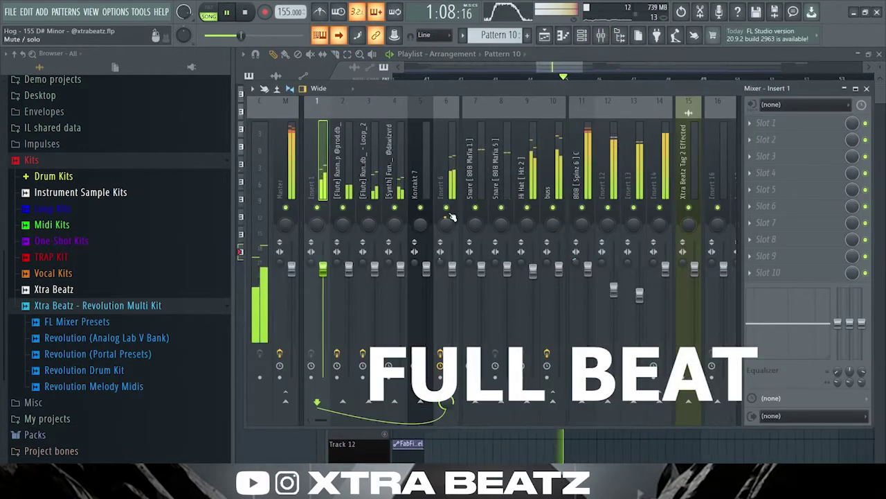
left_click(456, 182)
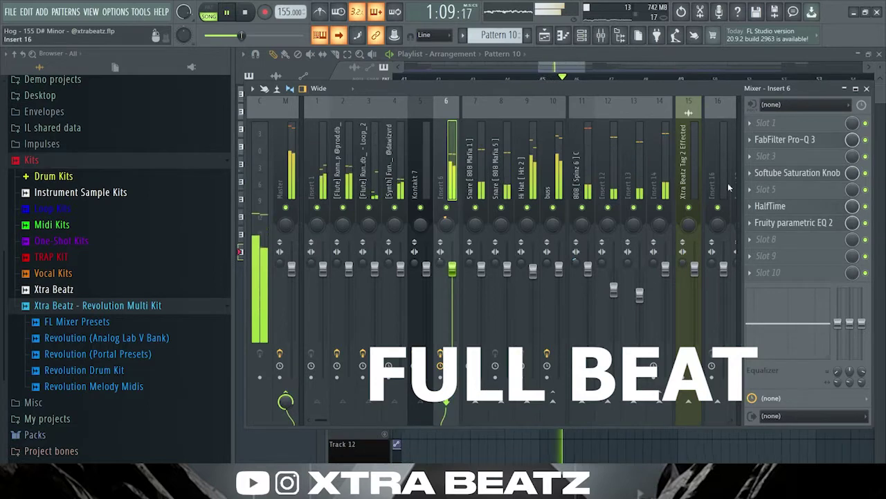
left_click(806, 140)
left_click_drag(571, 83, 463, 82)
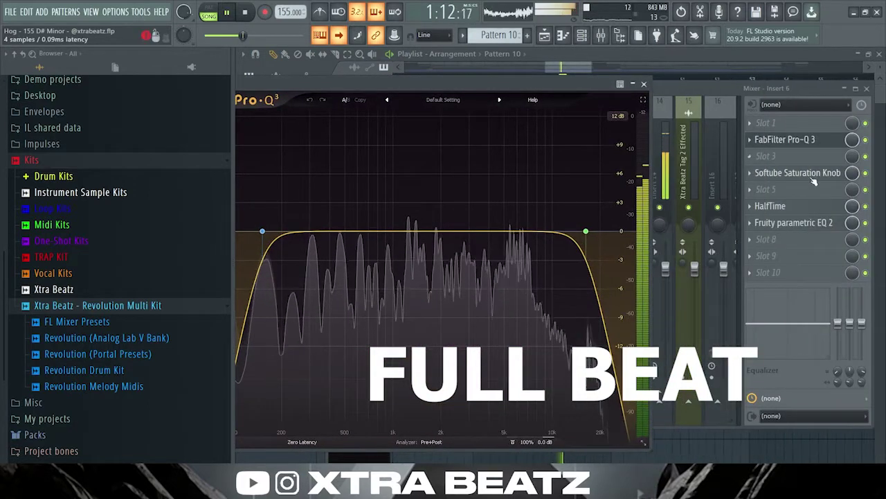
left_click(643, 83)
left_click(805, 172)
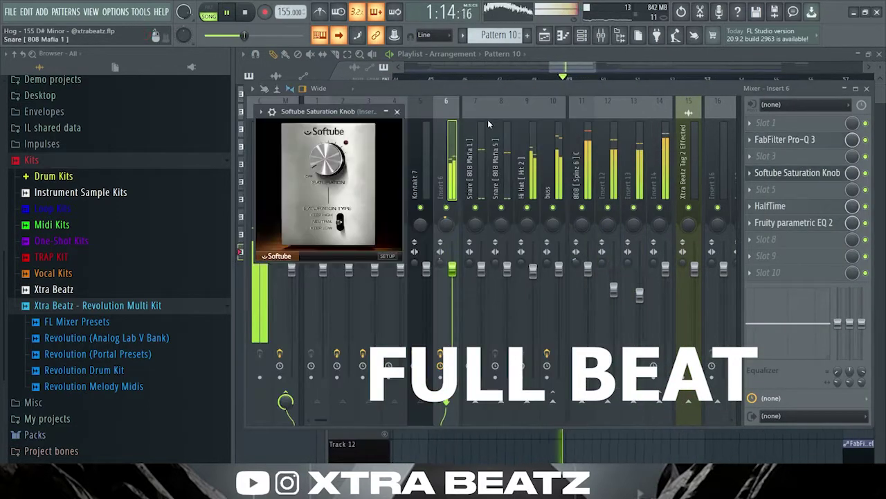
Inspect the HalfTime and Fruity parametric EQ 2 settings on mixer Insert 6, and close both plugin windows.
left_click(830, 209)
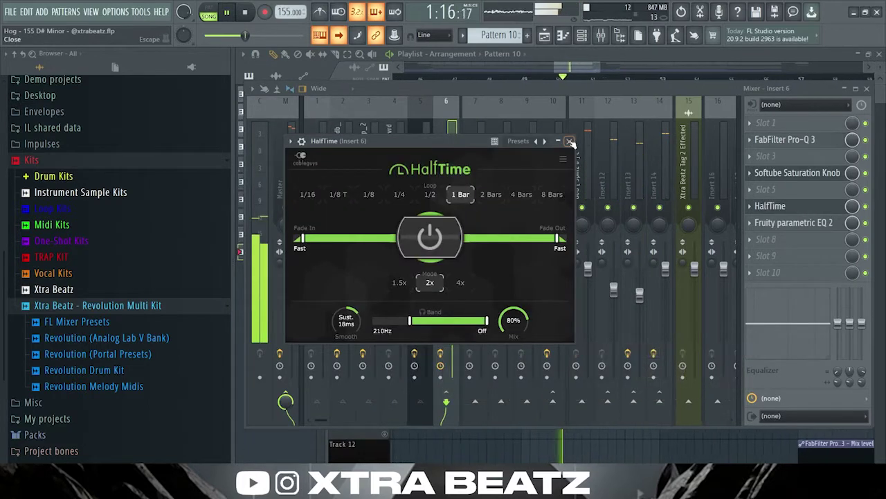
left_click(570, 141)
left_click(800, 225)
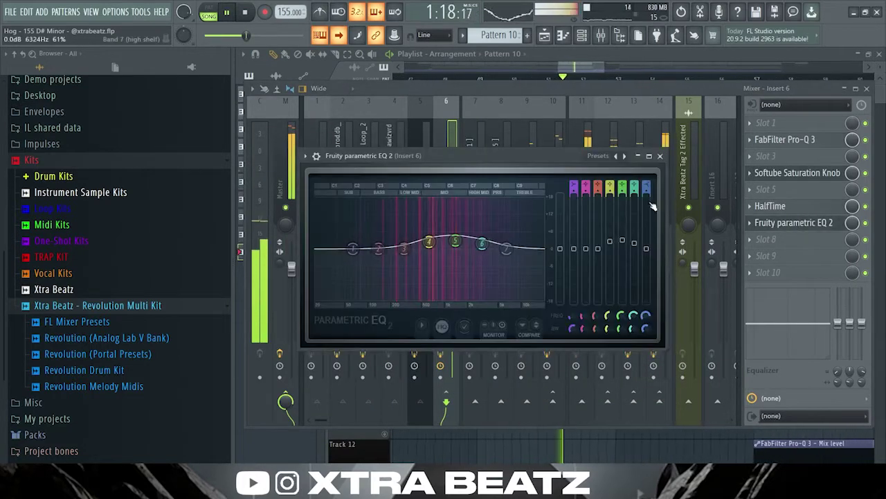
left_click(660, 156)
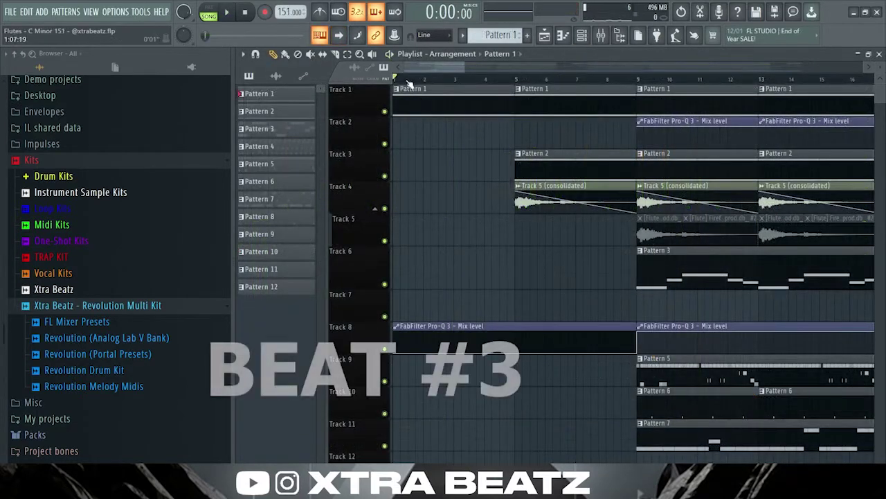
Play the C minor 151 BPM beat from bar 1, examine the [Pad] Coming Soon notes of Pattern 1, and return to the playlist.
key("space")
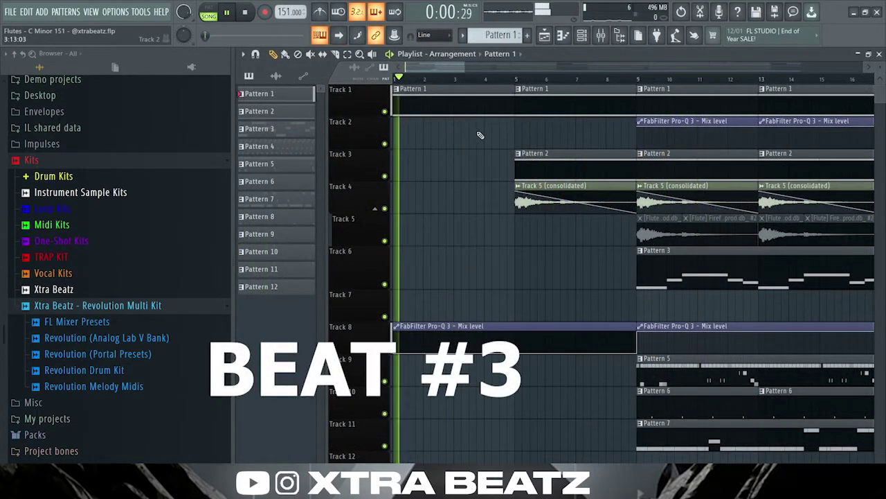
double_click(428, 99)
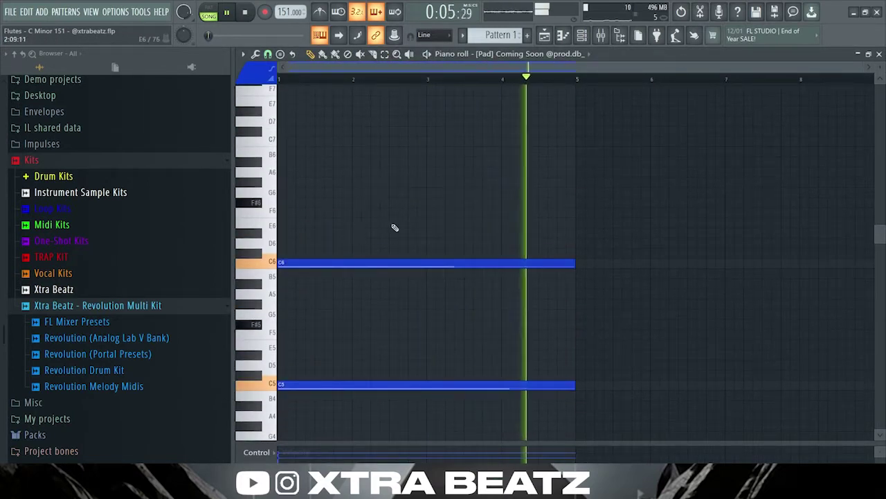
scroll(394, 227, "down", 2)
left_click(557, 40)
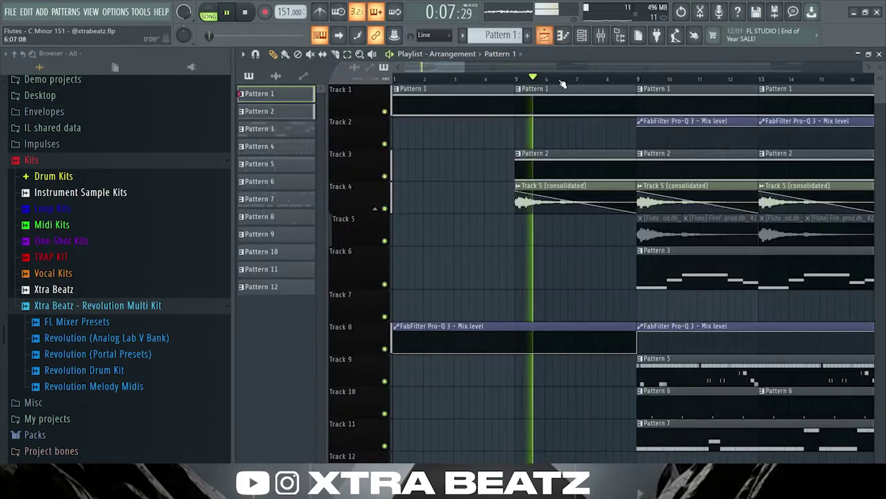
Play the flute section from bar 5 and examine the consolidated clip on Track 4 against the Firefly source clips on Track 5.
scroll(530, 212, "down", 2)
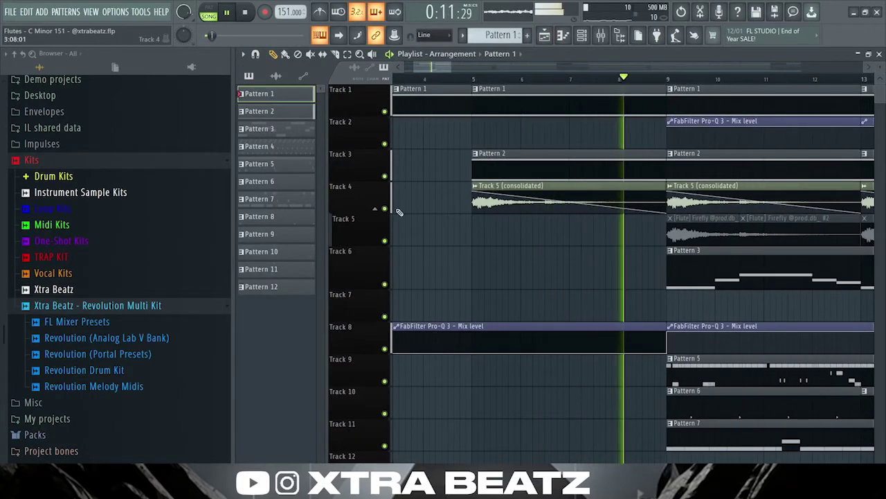
scroll(720, 252, "down", 3)
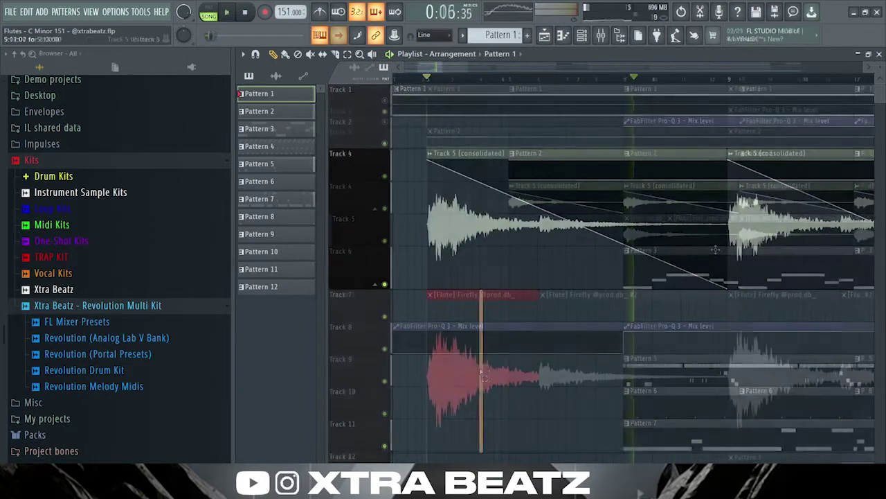
left_click(579, 354, "ctrl")
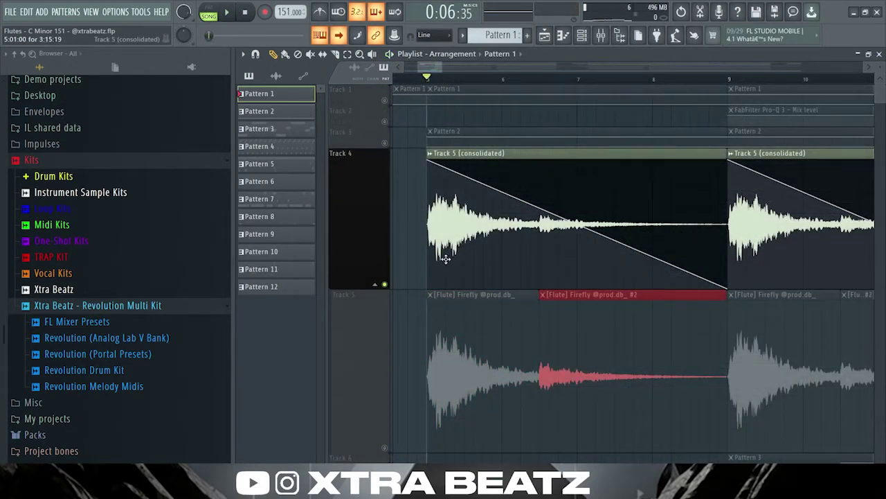
key("space")
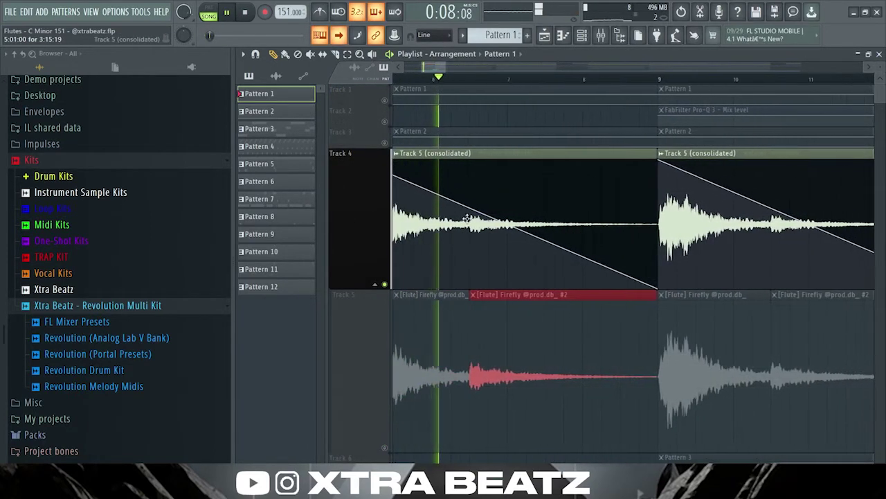
left_click(449, 342, "ctrl")
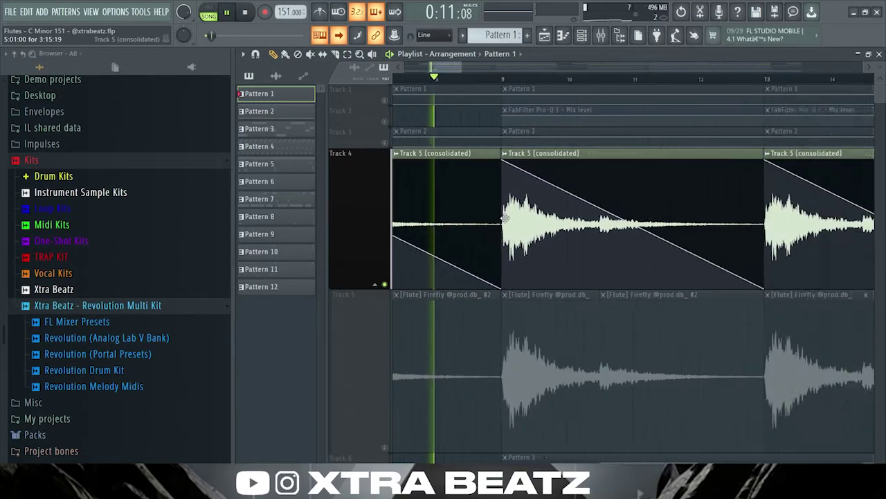
key("space")
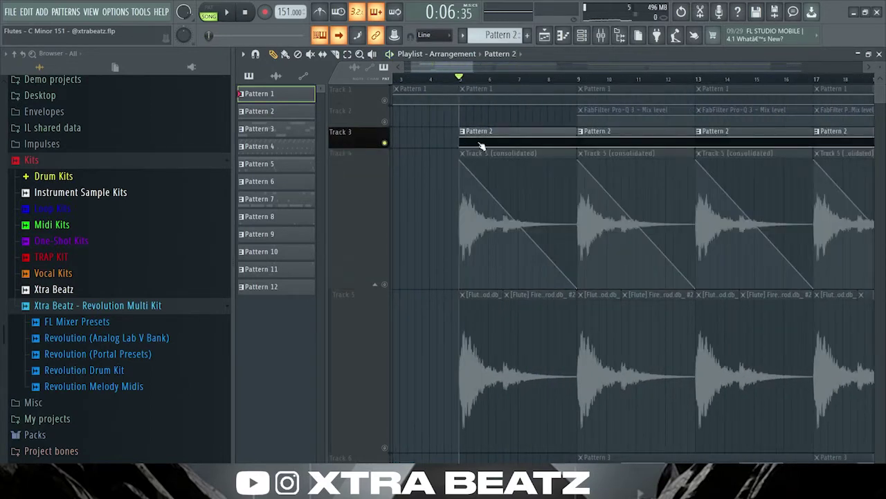
Play and examine the [Key] Gateway notes of Pattern 2, inspect the instrument's sampler settings, and return to the playlist.
double_click(481, 145)
key("space")
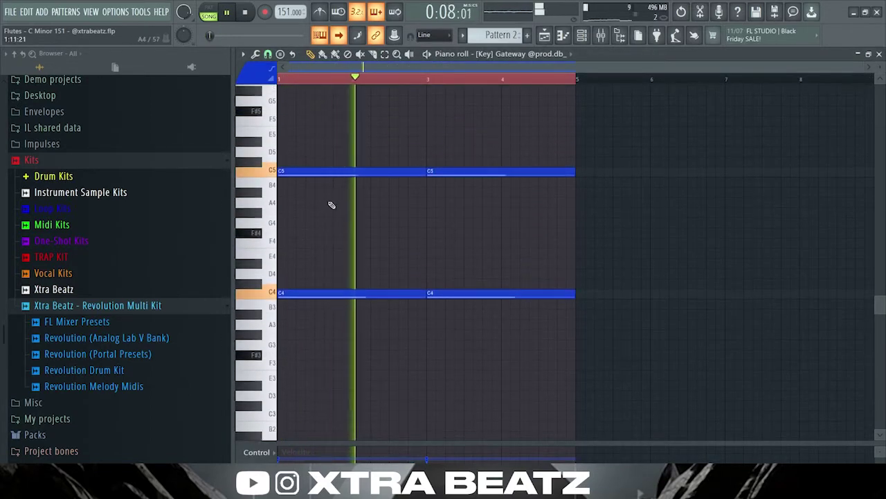
key("F6")
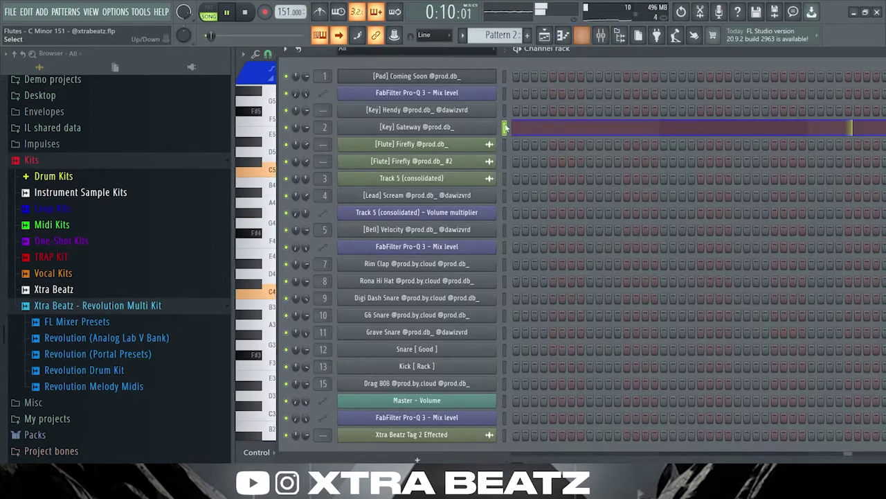
left_click(462, 130)
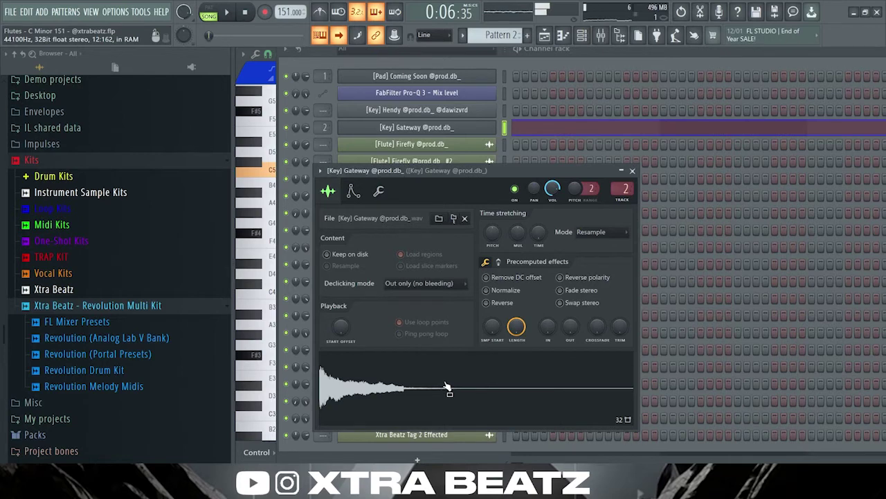
left_click(544, 36)
Solo Track 6 in the playlist so that only the Pattern 3 lead is active.
scroll(516, 200, "down", 3)
scroll(528, 201, "up", 3)
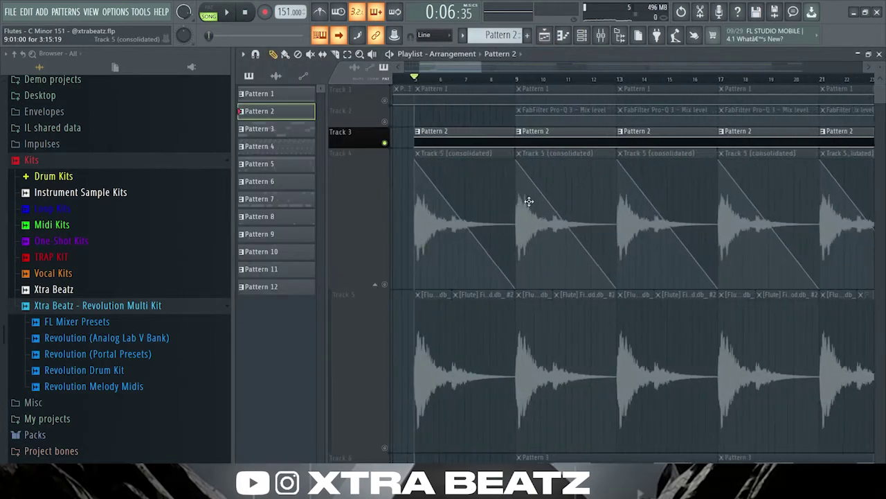
scroll(537, 222, "down", 3)
left_click(384, 389)
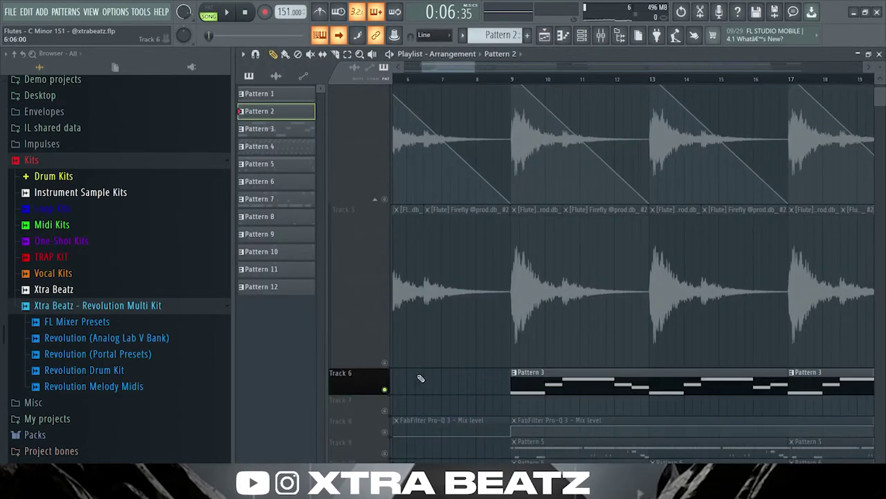
Play and examine the [Lead] Scream melody of Pattern 3 through bar 8, and return to the playlist.
double_click(534, 380)
key("ctrl+a")
key("ctrl+d")
scroll(295, 225, "up", 2)
scroll(296, 225, "up", 1)
scroll(519, 237, "up", 3)
scroll(519, 237, "down", 1)
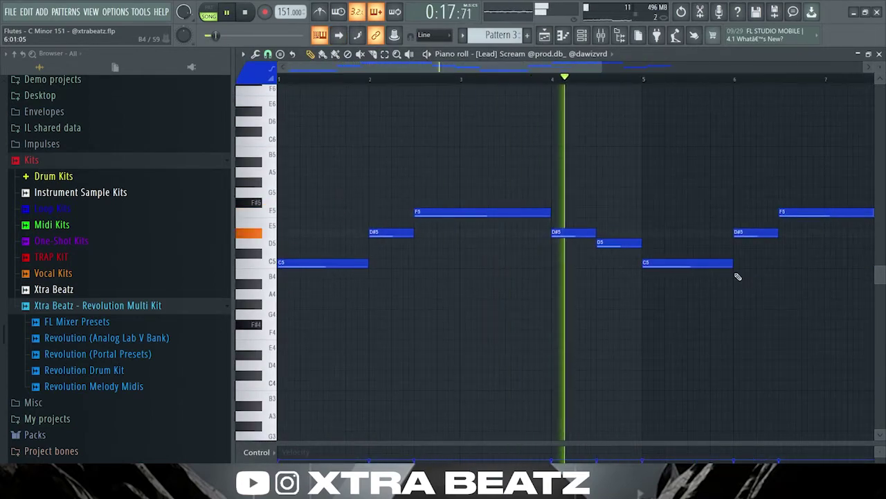
scroll(697, 272, "down", 2)
scroll(703, 276, "down", 1)
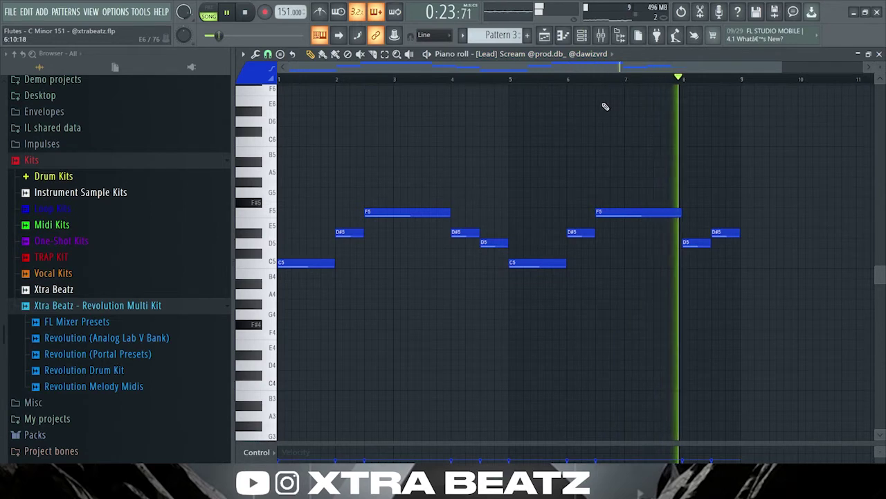
key("space")
left_click(545, 36)
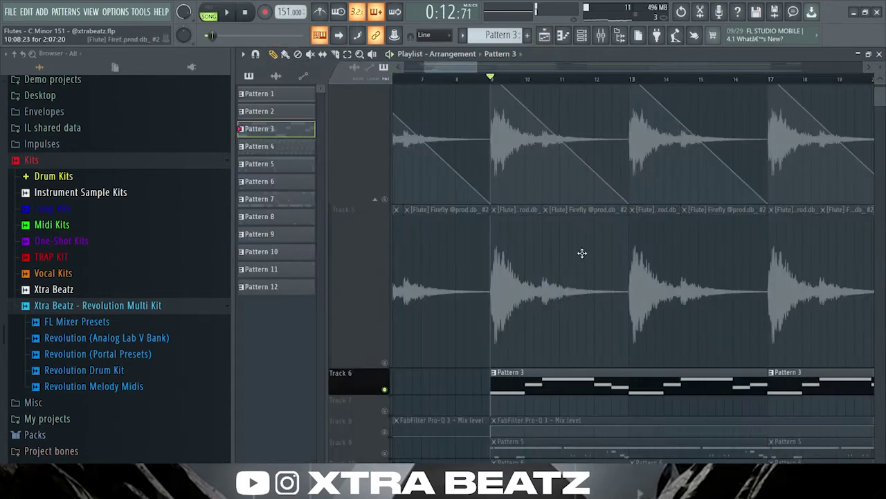
Enable Track 9 with Pattern 5, play from bar 9, and mute the lead on Track 6.
scroll(554, 284, "down", 3)
scroll(522, 316, "up", 2)
left_click(385, 368)
key("space")
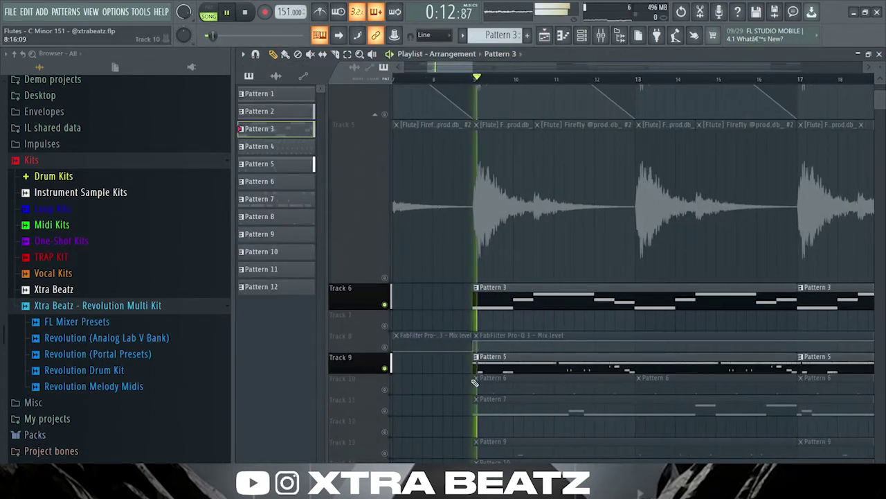
left_click(385, 305)
Play and examine the Rona Hi Hat notes and rolls of Pattern 5 up to bar 9, and return to the playlist.
double_click(518, 363)
scroll(302, 322, "up", 3)
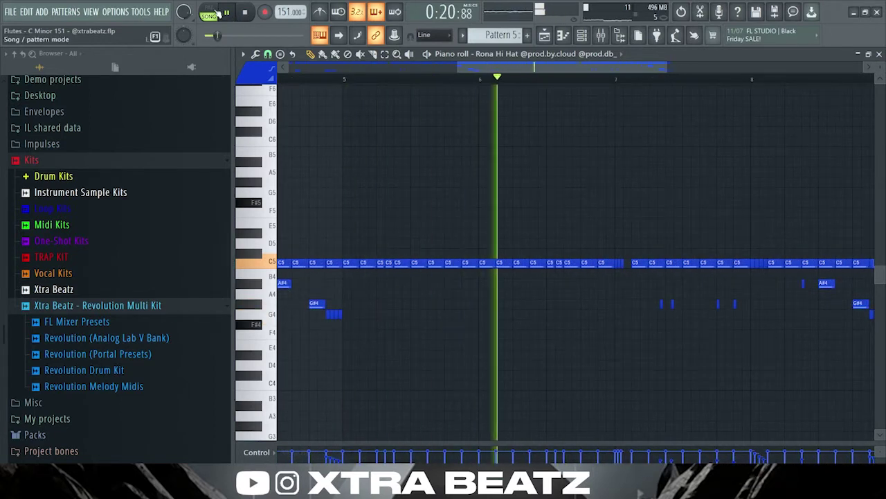
scroll(692, 287, "down", 2)
scroll(781, 294, "up", 3)
scroll(701, 348, "up", 1)
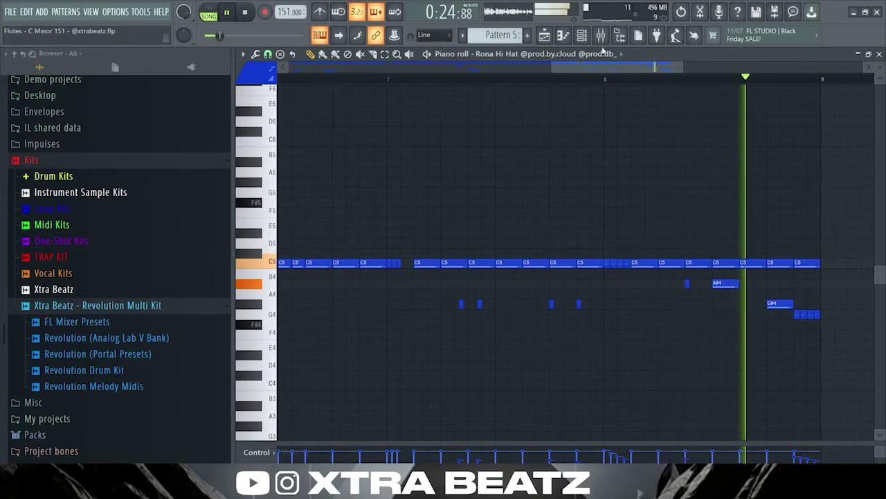
key("space")
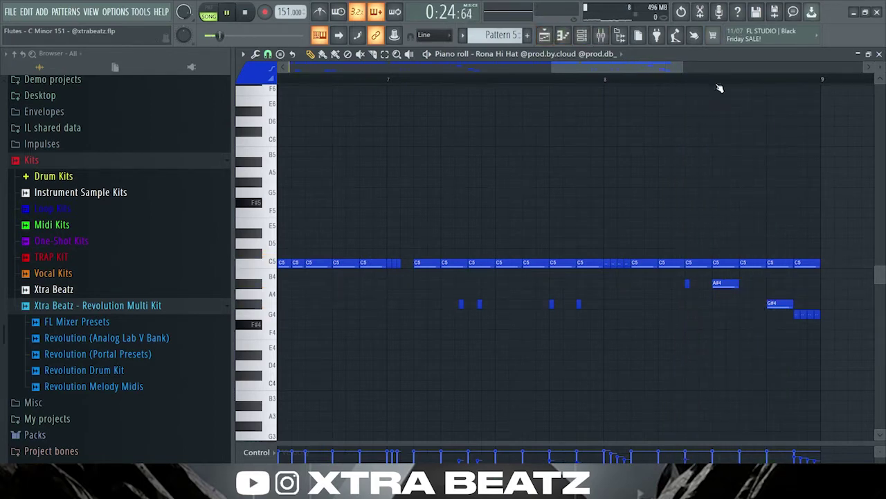
key("space")
left_click(544, 36)
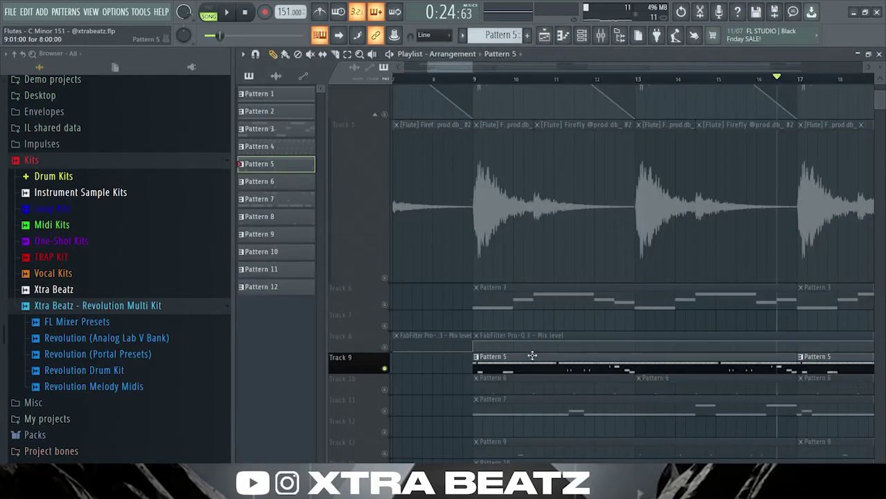
Enable Track 10, play and examine the Rim Clap notes of Pattern 6, and return to the playlist.
scroll(418, 361, "down", 1)
left_click(386, 368)
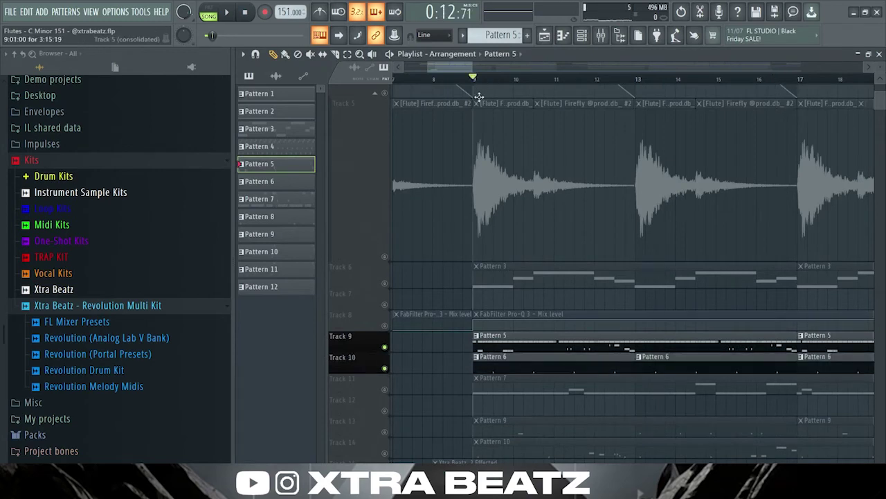
scroll(478, 208, "down", 1)
key("space")
double_click(520, 340)
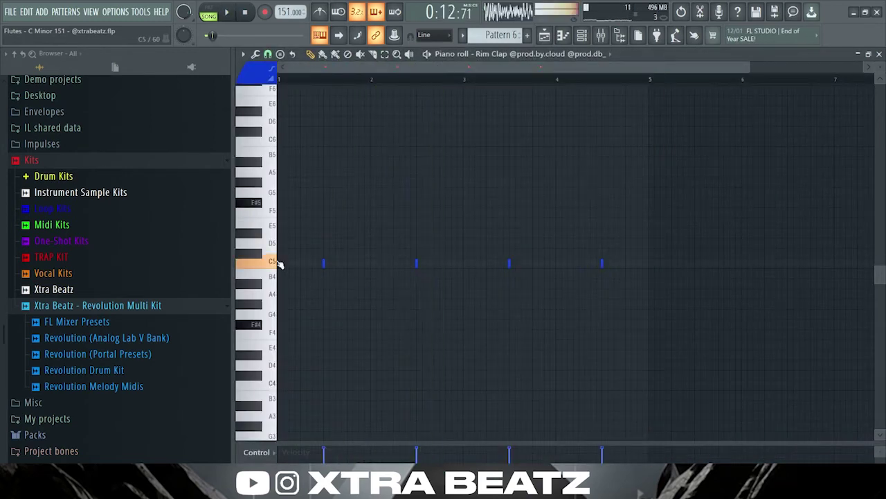
left_click(544, 36)
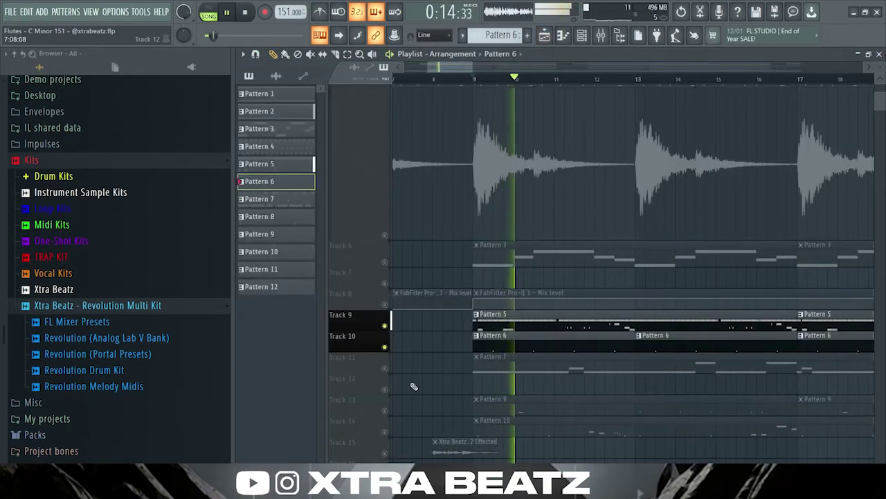
Enable Track 11, and play and examine the Drag 808 notes of Pattern 7 through bar 9.
left_click(385, 368)
double_click(523, 368)
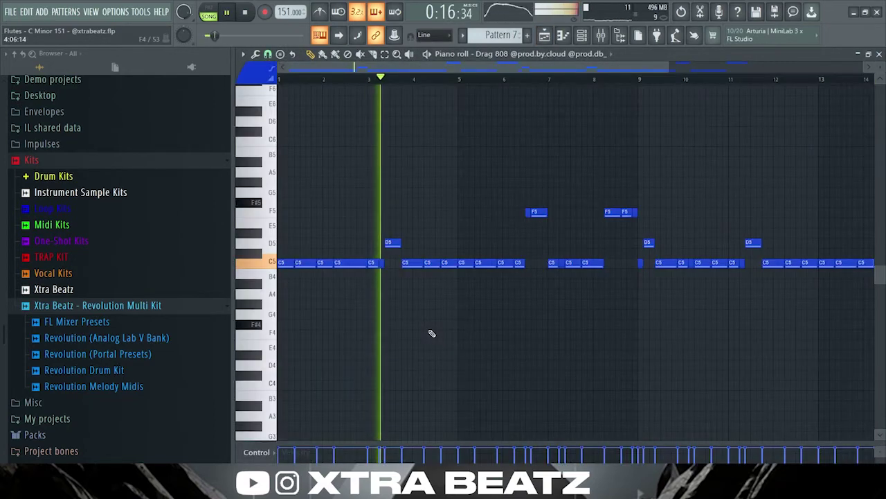
scroll(530, 290, "up", 3)
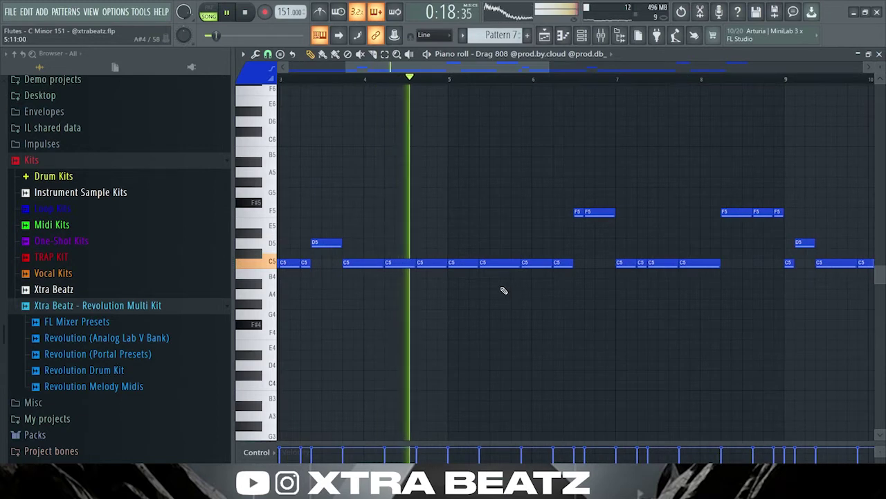
scroll(607, 288, "up", 2)
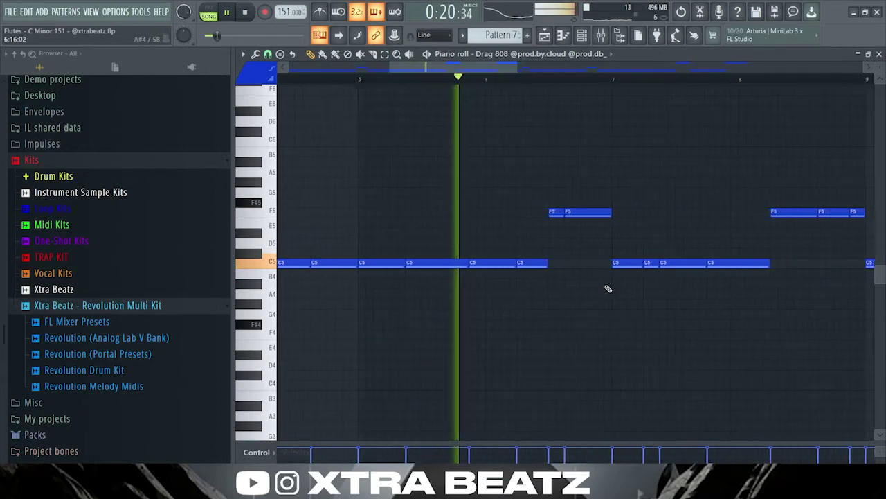
scroll(531, 284, "down", 2)
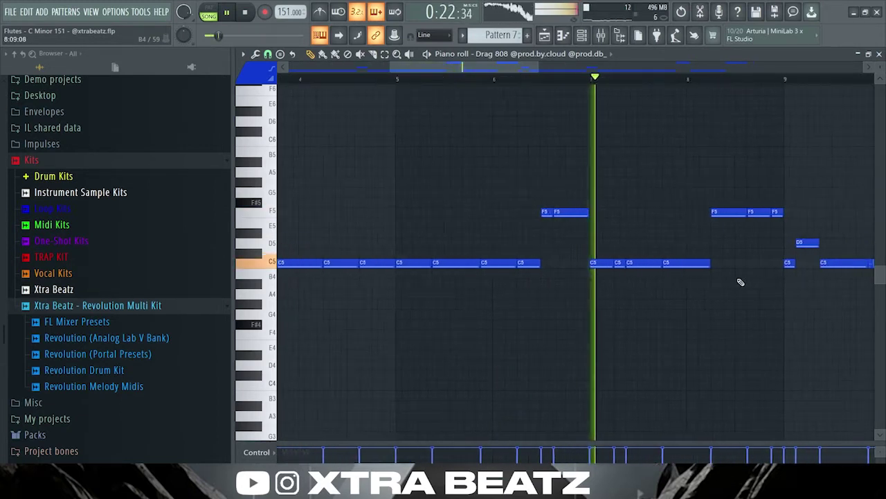
scroll(737, 282, "up", 3)
Turn on playback auto-scroll, play the Grave Snare notes of Pattern 9 from bar 5, and return to the playlist.
left_click(340, 36)
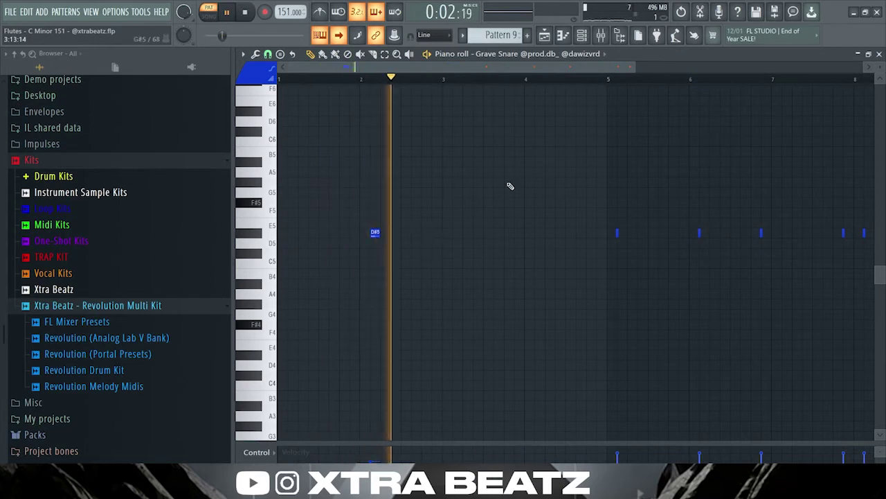
left_click(607, 80)
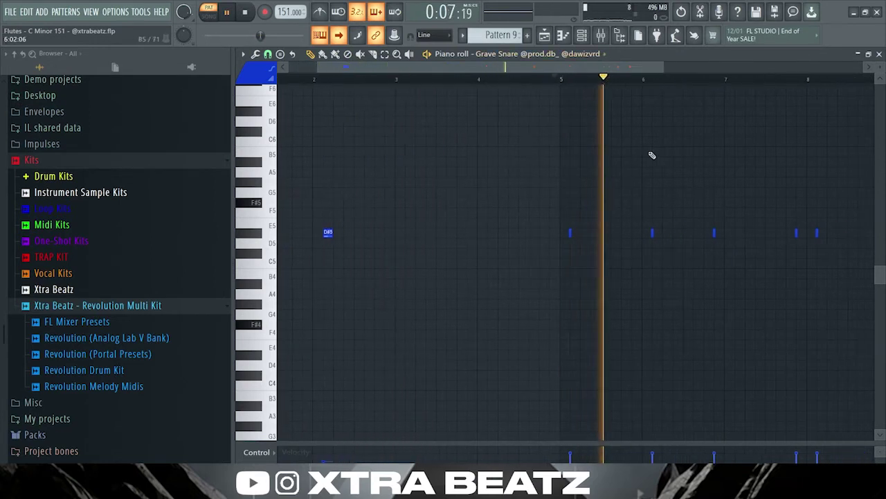
key("F5")
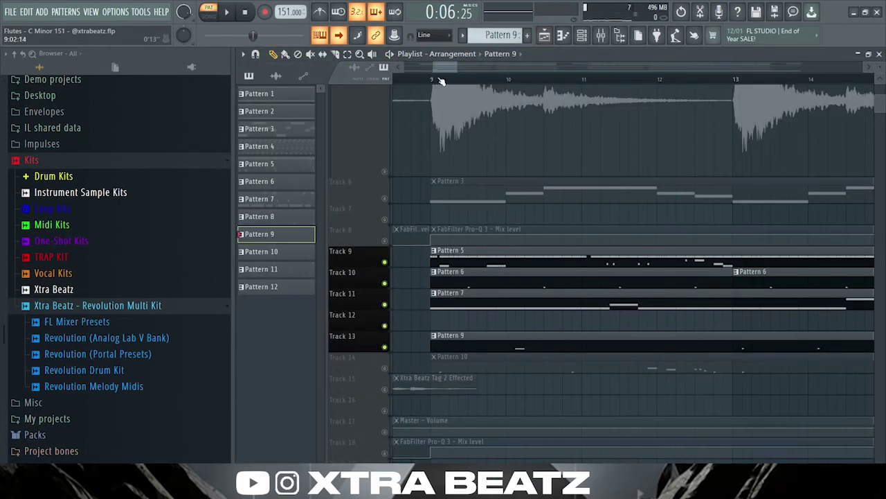
Enable Track 14, play and examine the Snare [ Good ] notes of Pattern 10 from bar 9, and return to the full playlist arrangement.
left_click(441, 81)
key("space")
left_click(384, 369)
double_click(499, 368)
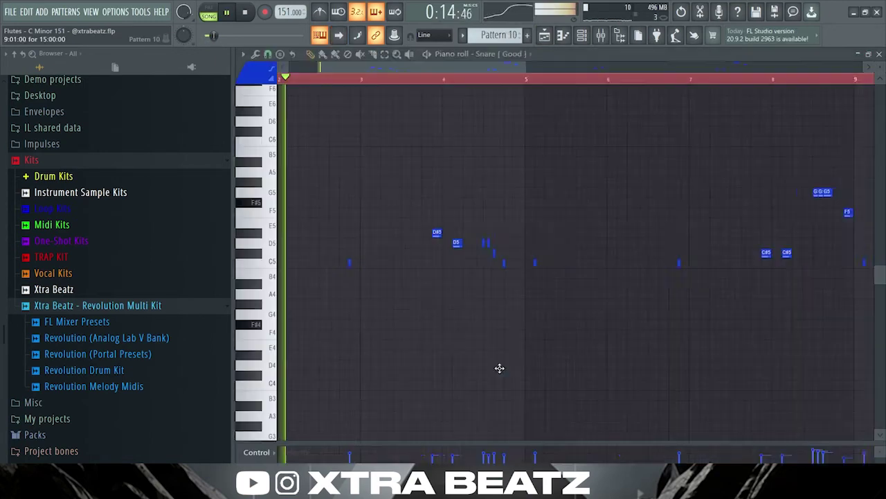
scroll(406, 281, "up", 6)
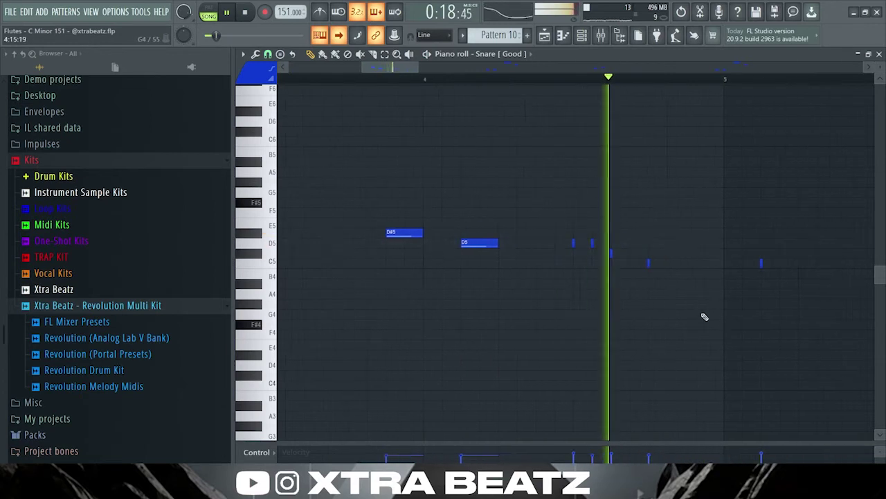
scroll(658, 313, "down", 3)
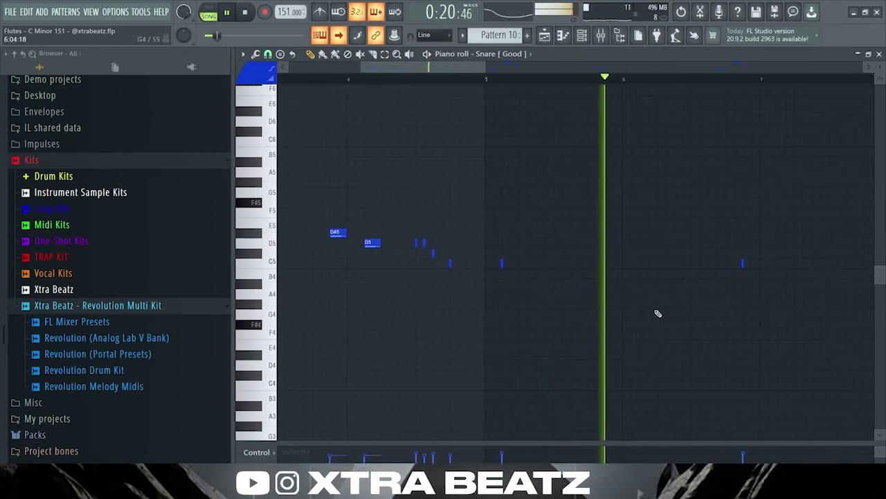
scroll(658, 314, "down", 1)
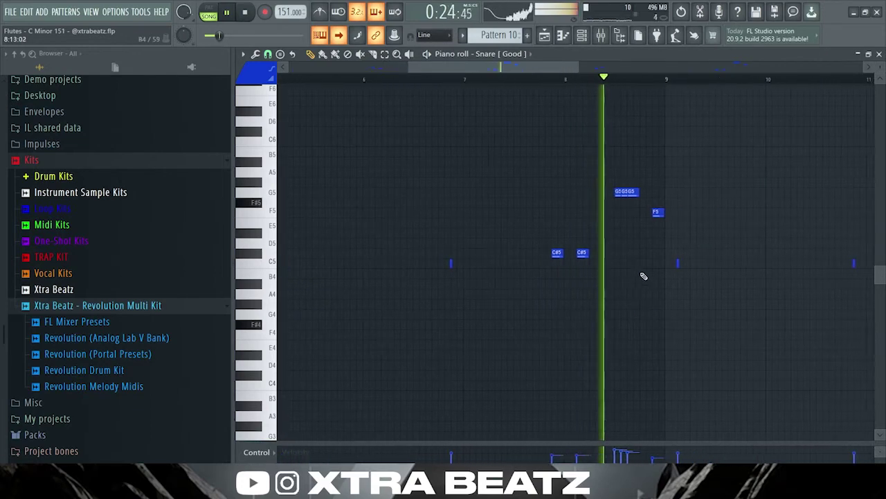
key("space")
key("F5")
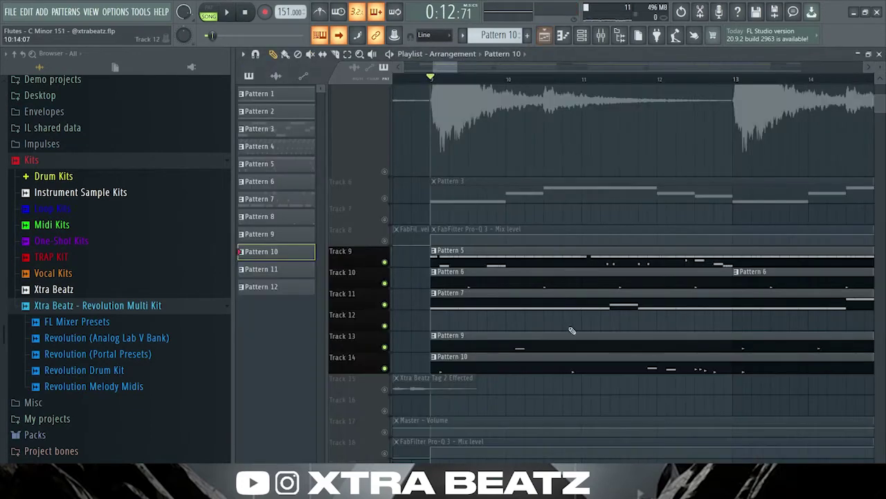
scroll(572, 330, "down", 8)
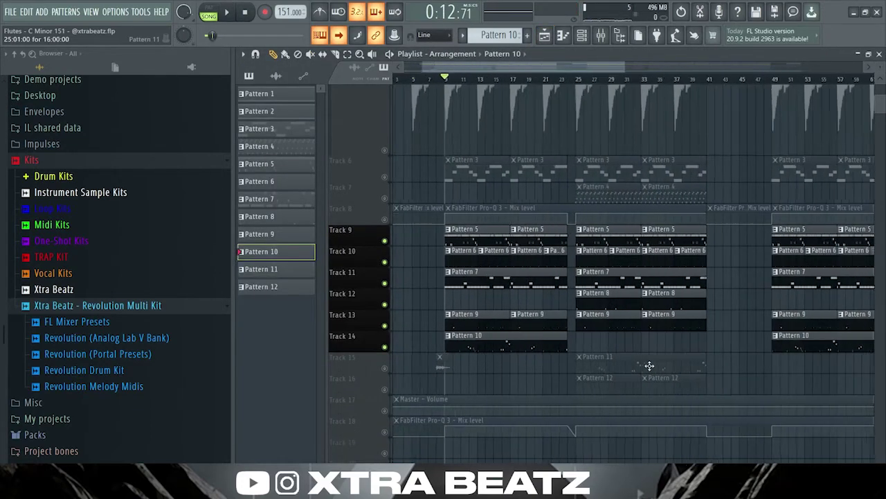
Solo Track 15, play and examine the Snare [ Good ] notes of Pattern 11 from bar 27, and return to the playlist.
scroll(650, 365, "up", 4)
left_click(384, 368)
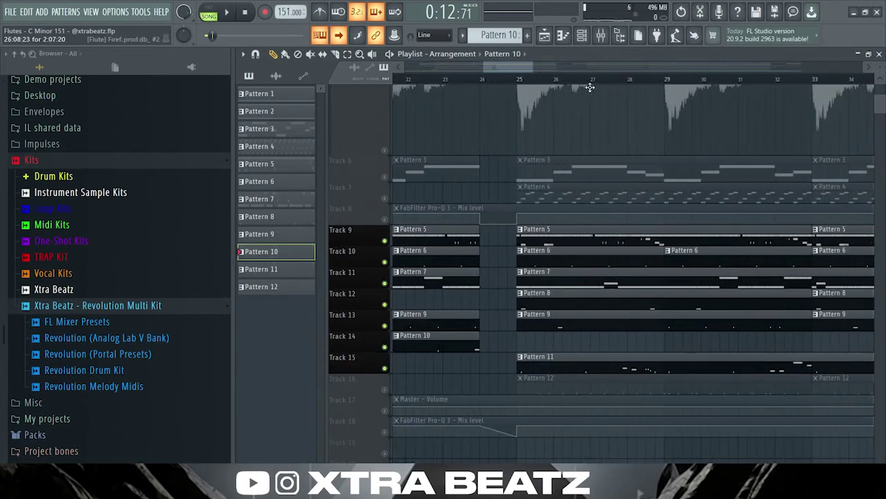
left_click(385, 368, "ctrl")
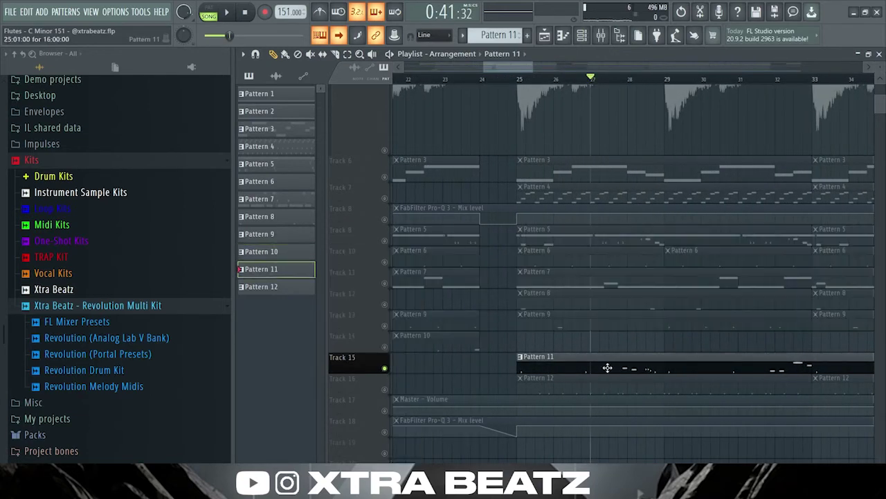
double_click(608, 367)
scroll(420, 83, "up", 3)
key("space")
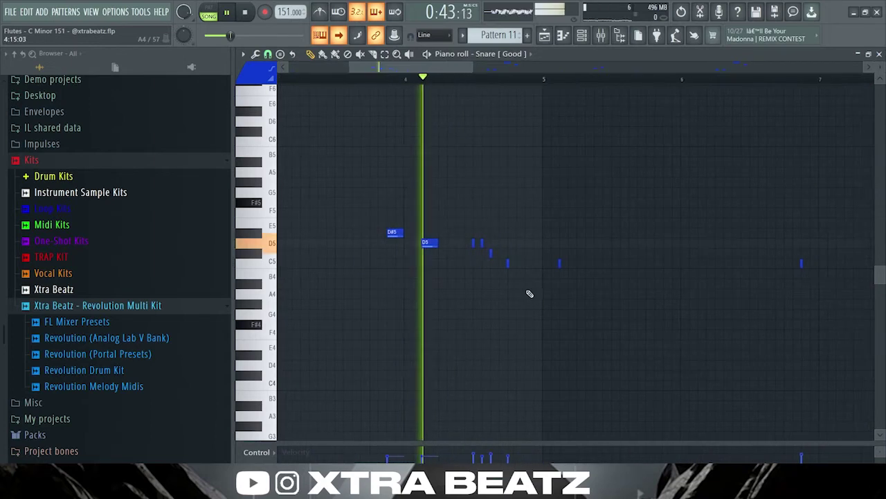
left_click(547, 40)
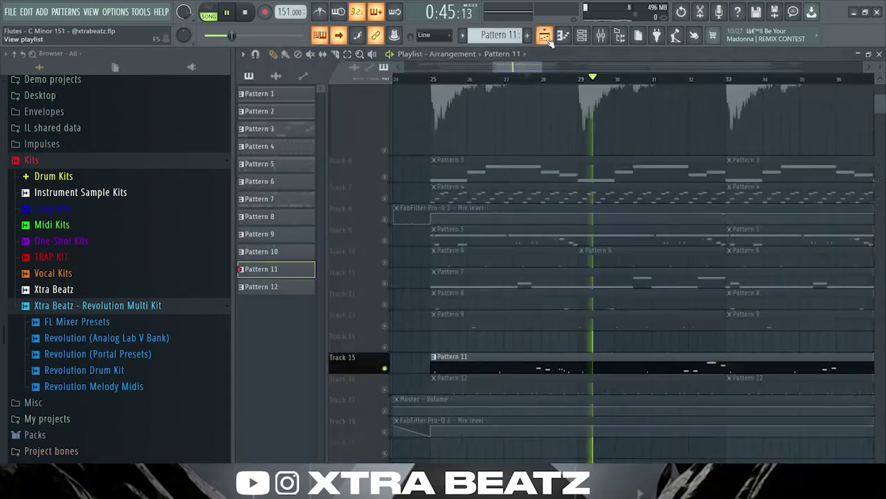
key("space")
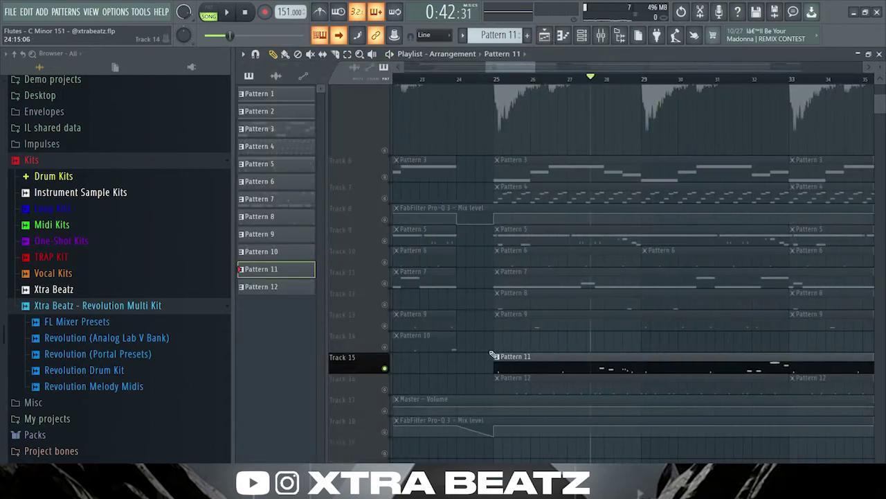
Enable Track 16, play and examine the Kick [ Rack ] notes of Pattern 12, and turn off playback auto-scroll.
left_click(385, 389)
key("space")
double_click(578, 387)
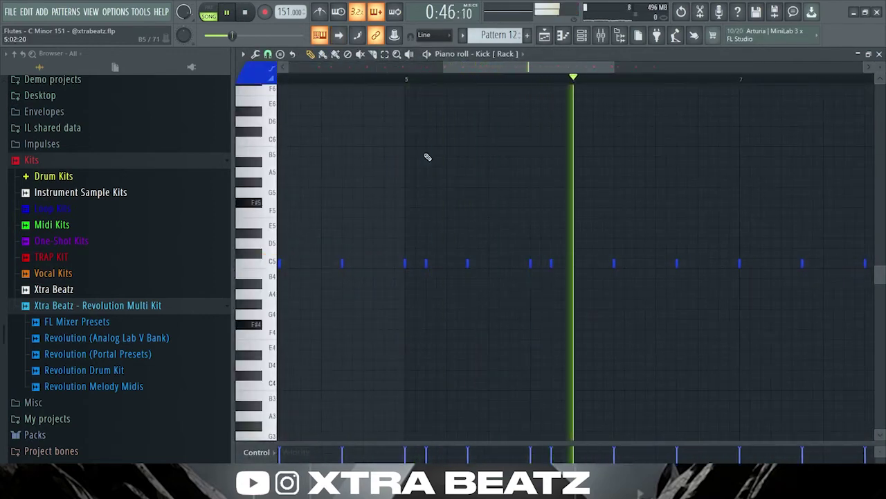
scroll(675, 324, "down", 1)
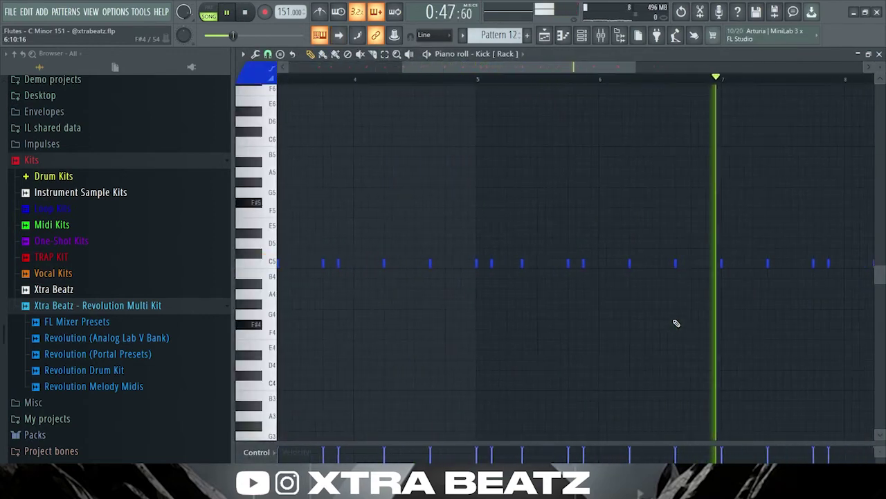
left_click(338, 35)
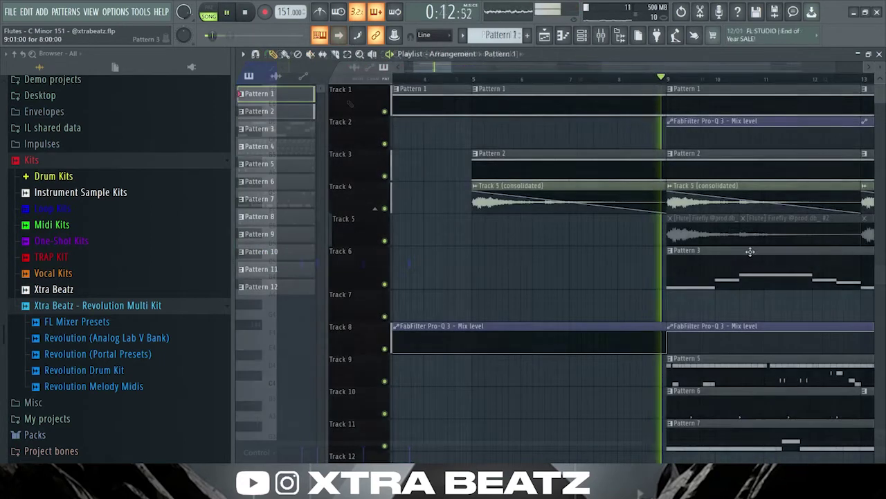
Examine the full beat's arrangement across all playlist tracks while it plays through the section starting at bar 9.
scroll(720, 248, "down", 3)
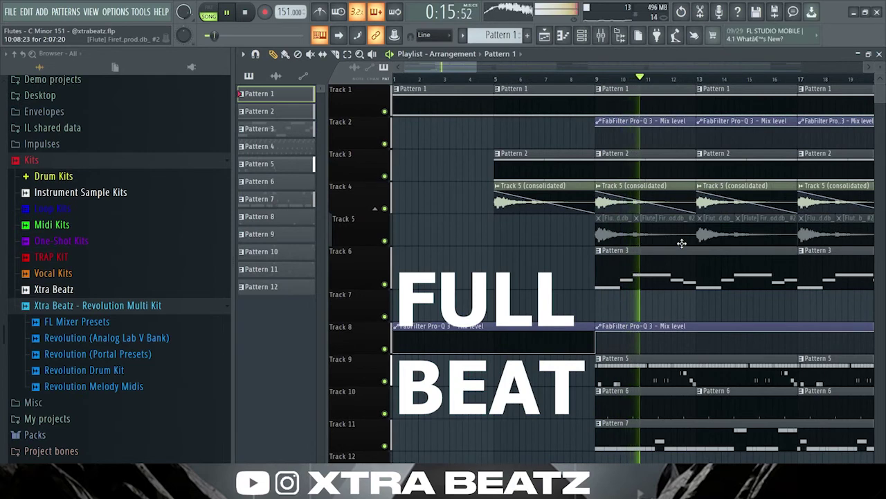
scroll(714, 249, "down", 1)
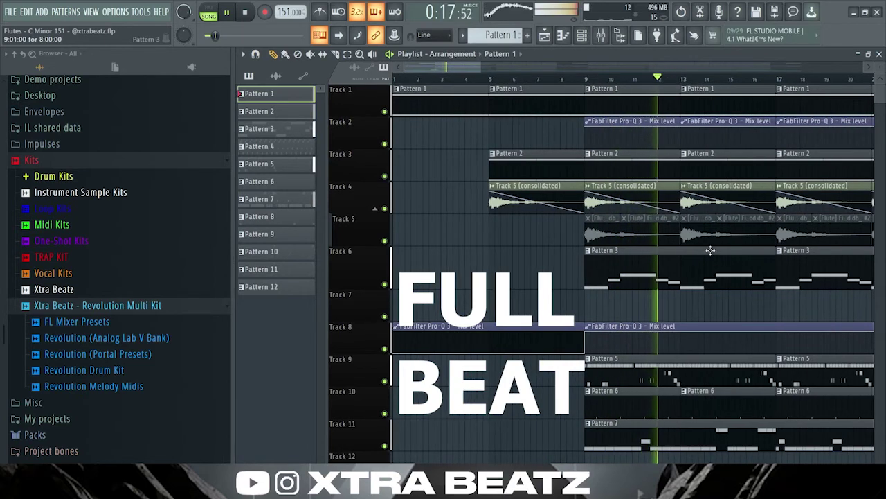
scroll(710, 250, "down", 1)
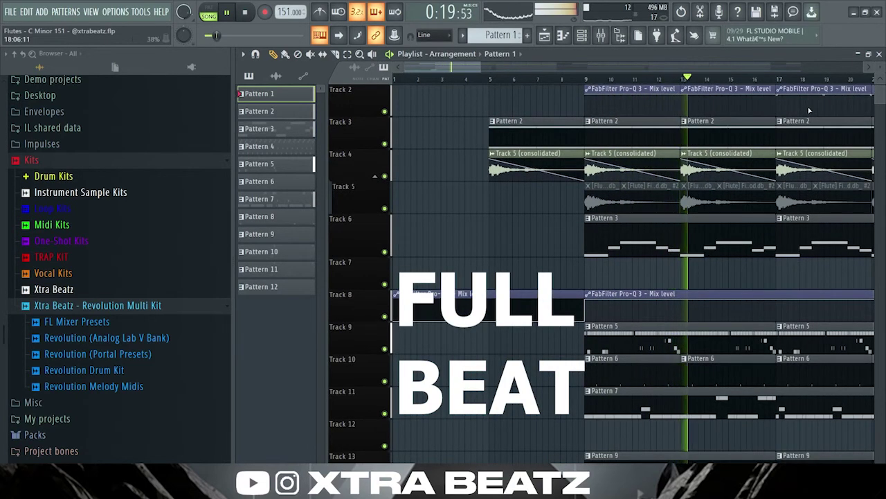
scroll(710, 250, "down", 1)
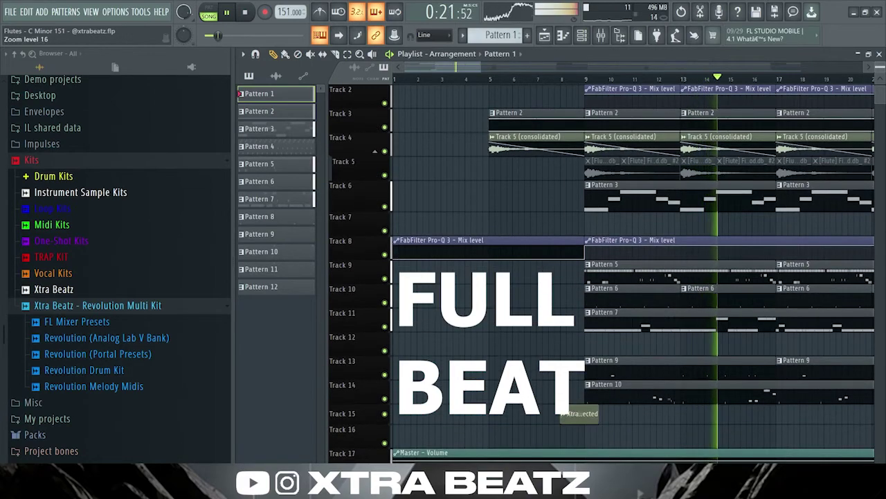
scroll(710, 250, "down", 3)
scroll(781, 112, "up", 1)
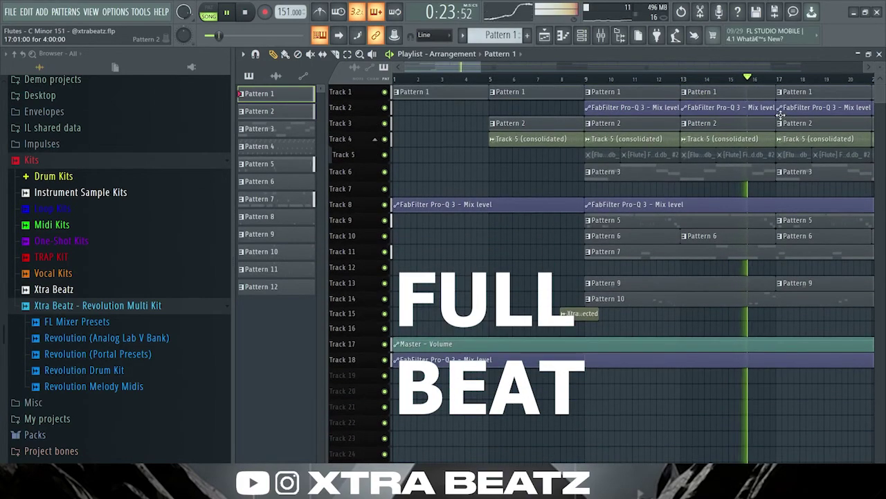
scroll(865, 80, "up", 4)
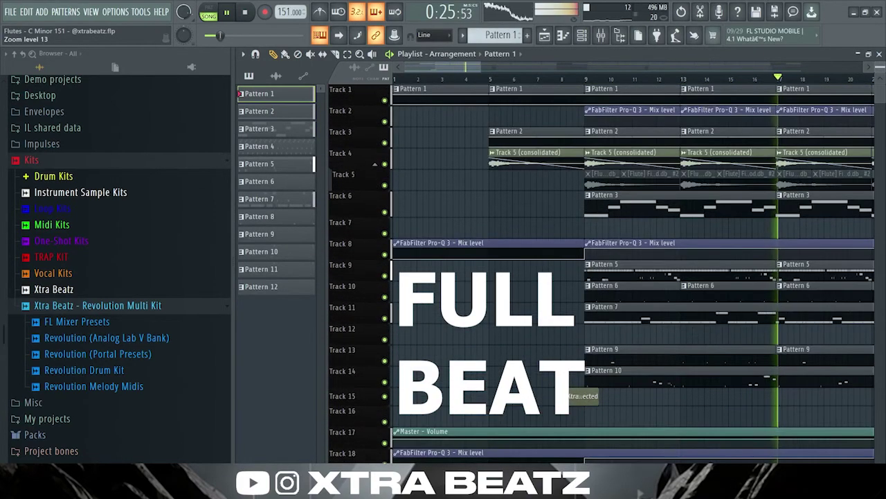
Increase the height of Track 15 in the playlist so its Pattern 11 notes are shown larger.
left_click_drag(479, 70, 526, 70)
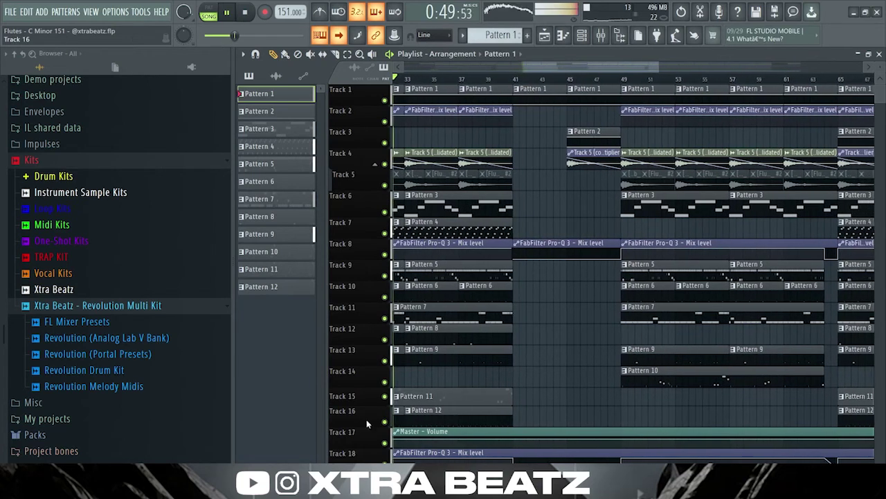
left_click_drag(362, 404, 363, 409)
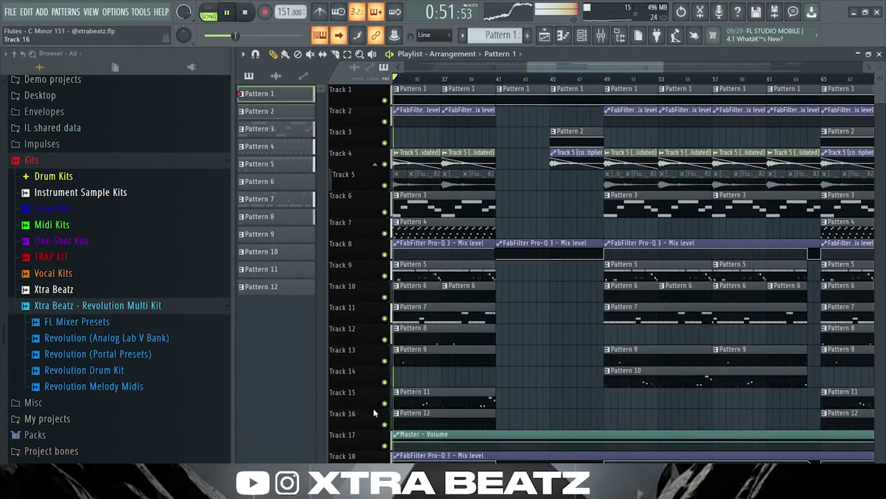